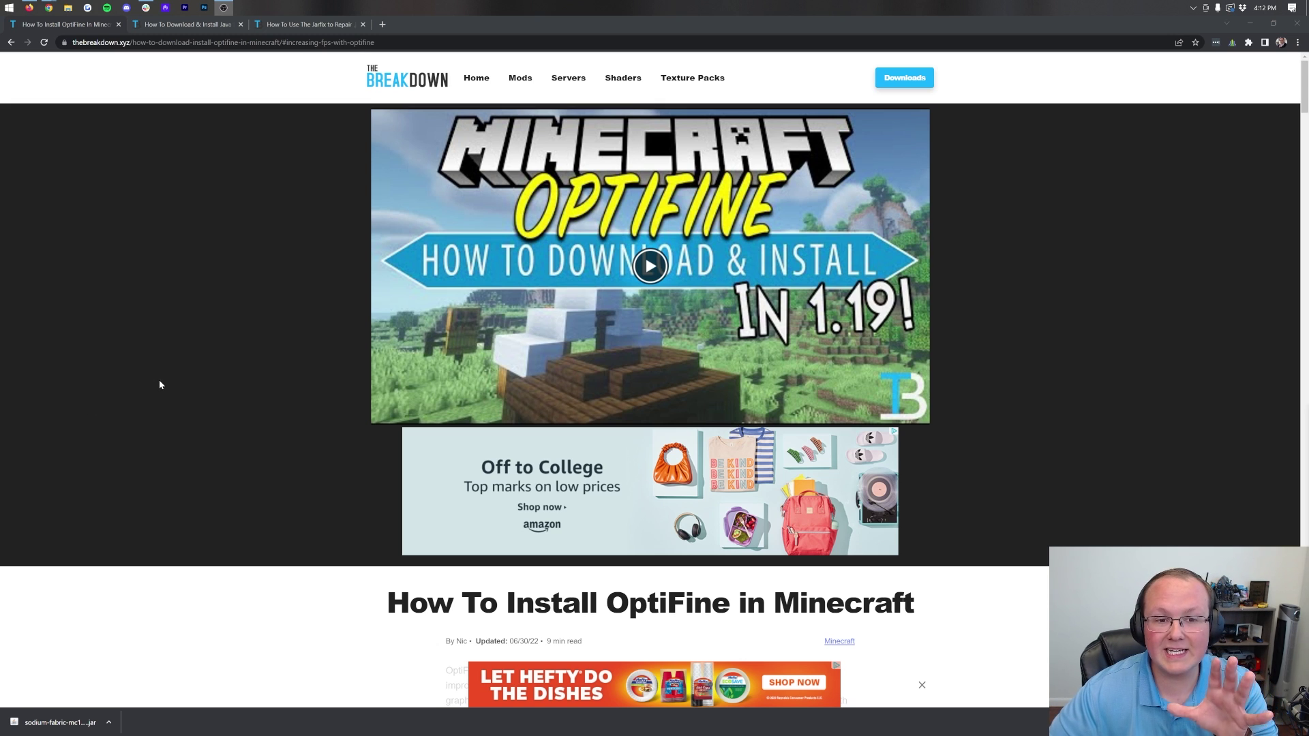
Scroll through the OptiFine.net home page and go to the Downloads page.
scroll(170, 384, "down", 5)
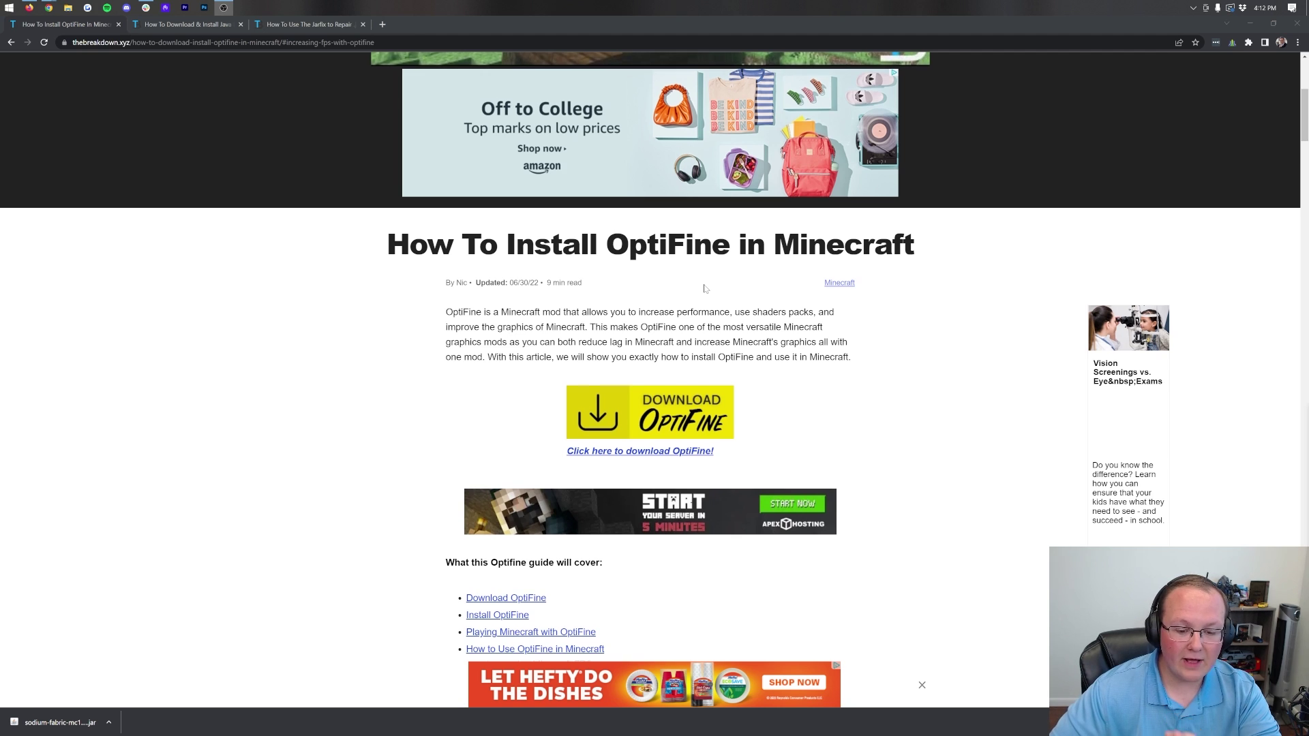
scroll(705, 289, "down", 1)
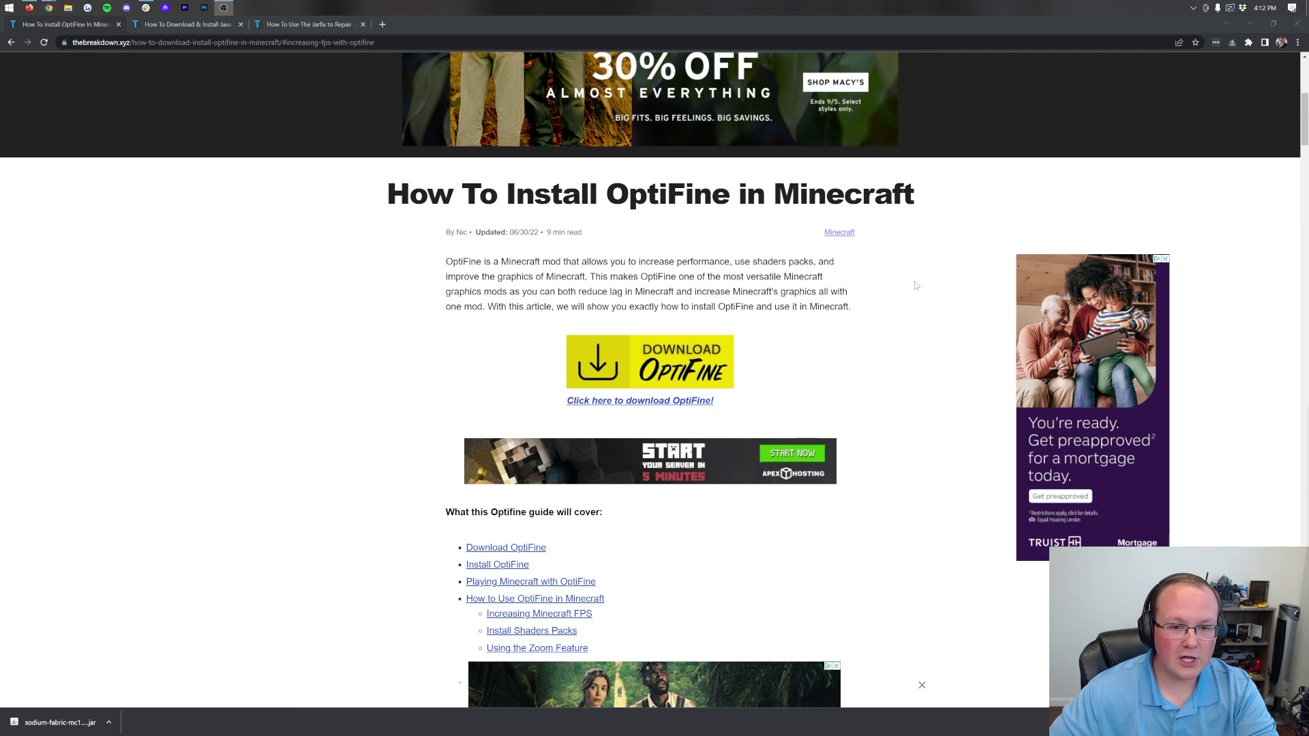
scroll(916, 286, "down", 4)
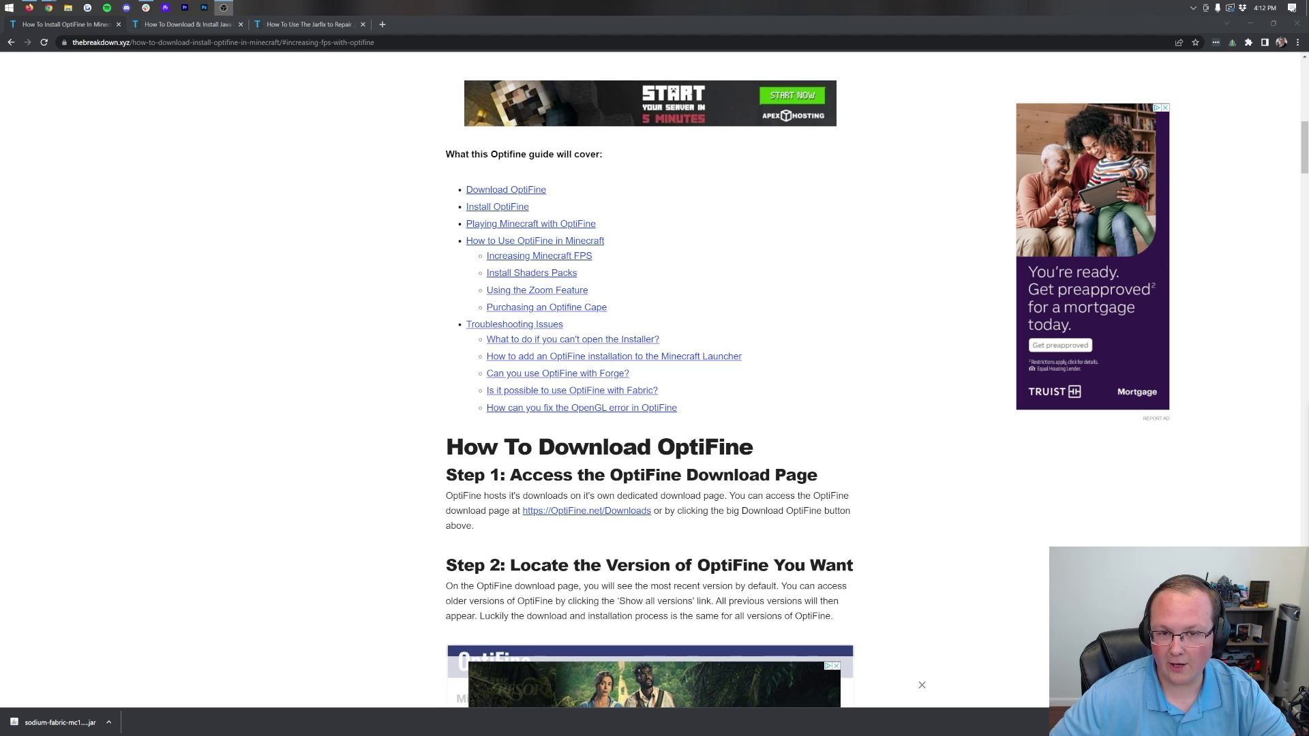
scroll(613, 365, "up", 1)
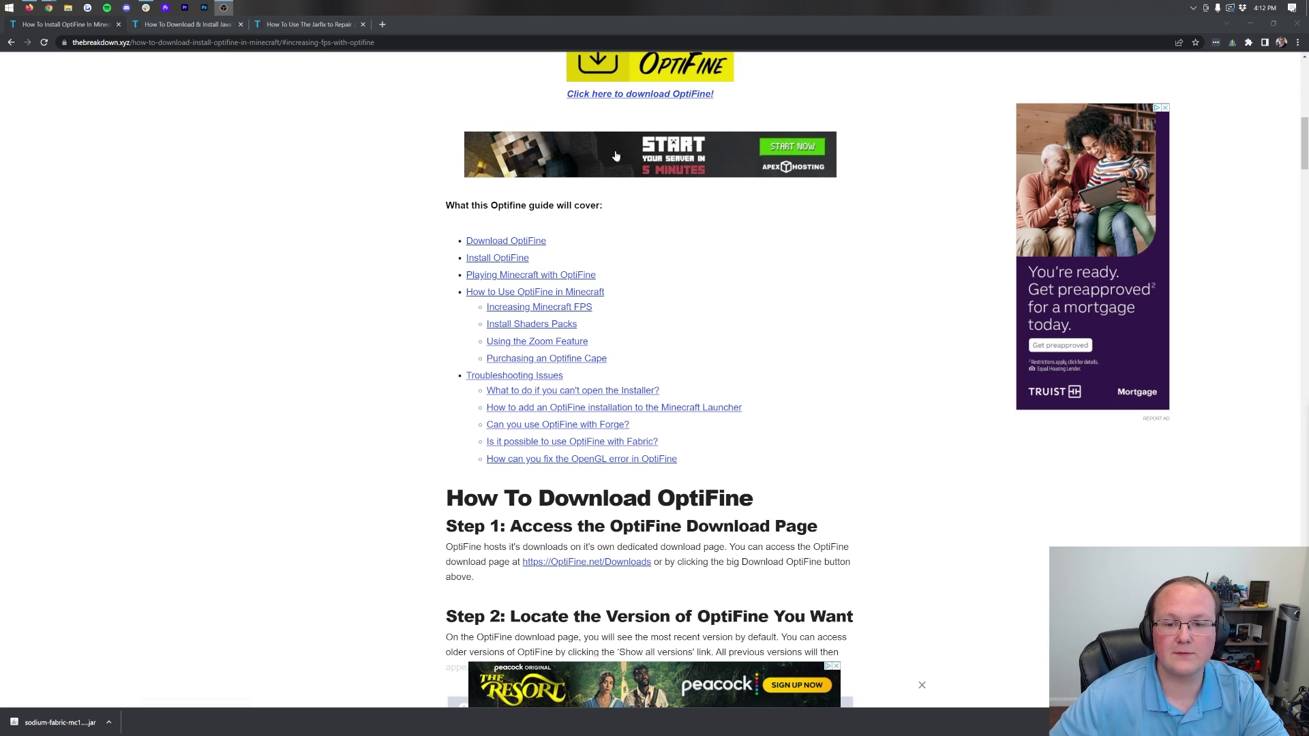
scroll(839, 520, "up", 8)
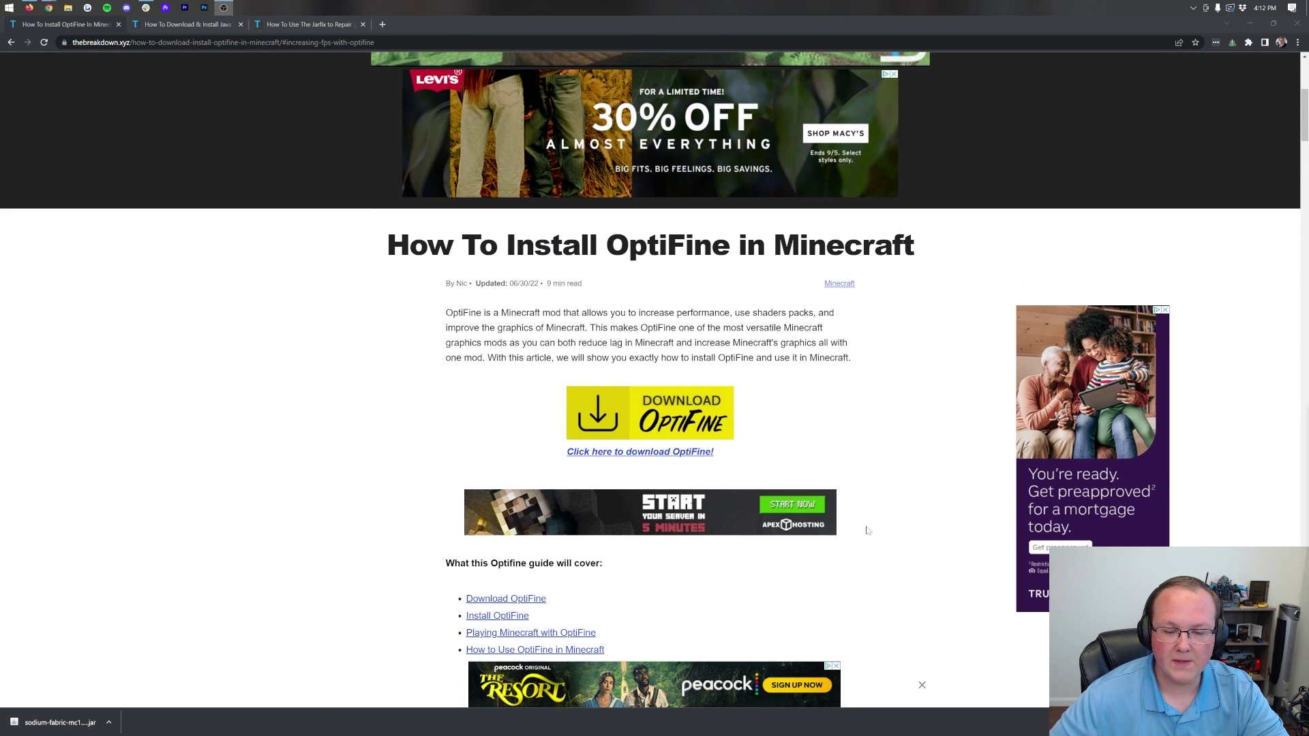
scroll(866, 520, "down", 3)
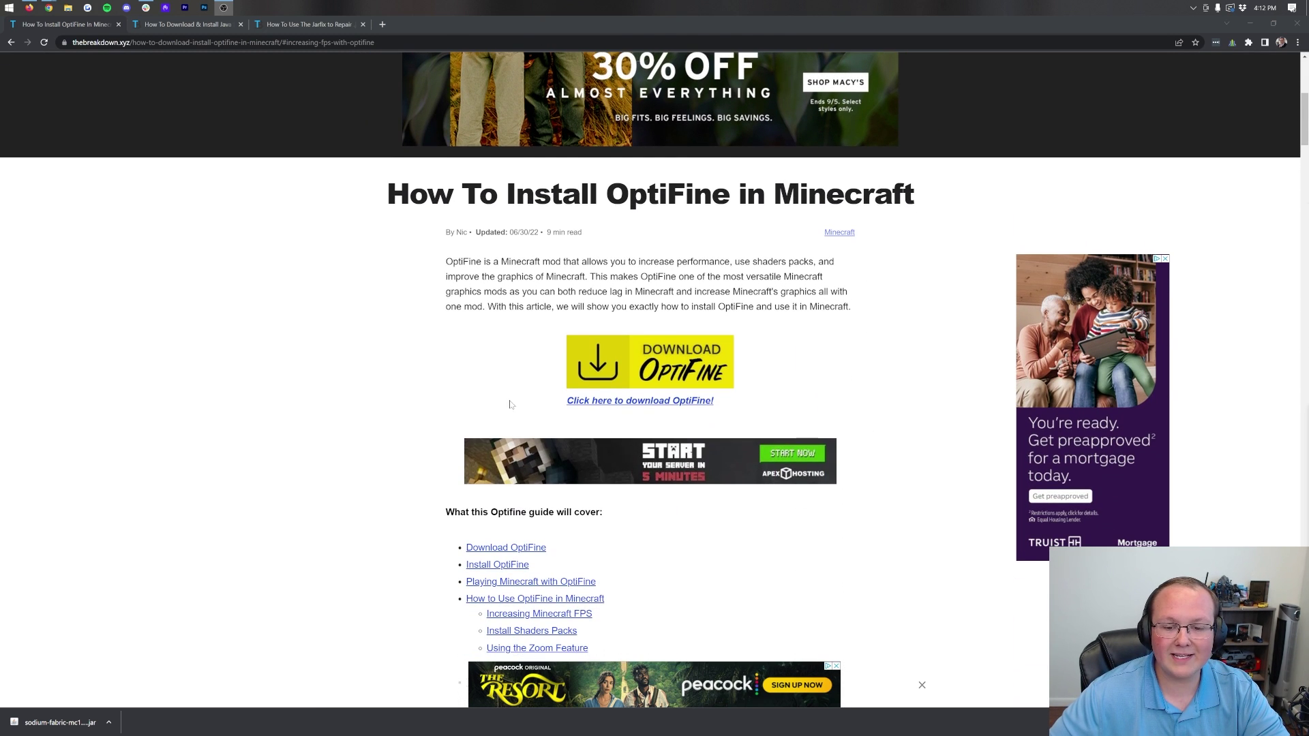
left_click(608, 374)
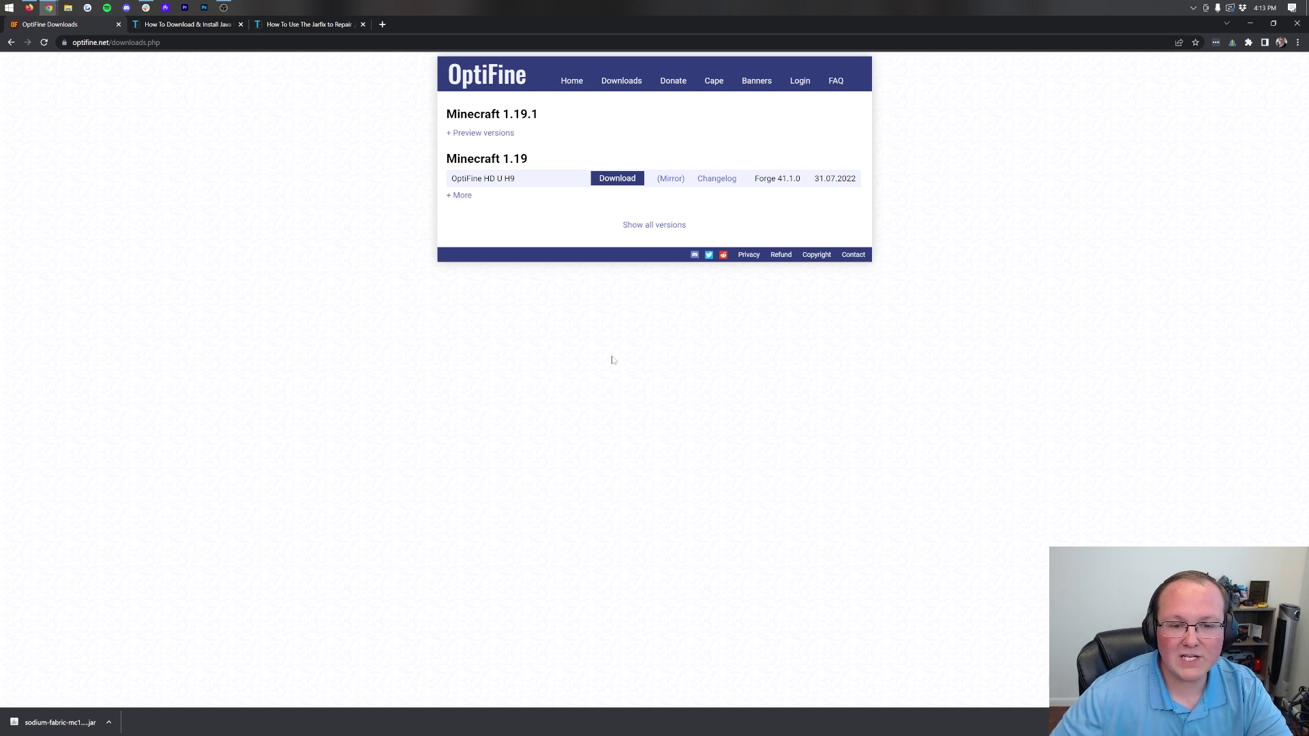
Expand the Minecraft 1.19.1 preview versions and follow the HD U H9 pre1 mirror link.
left_click(505, 133)
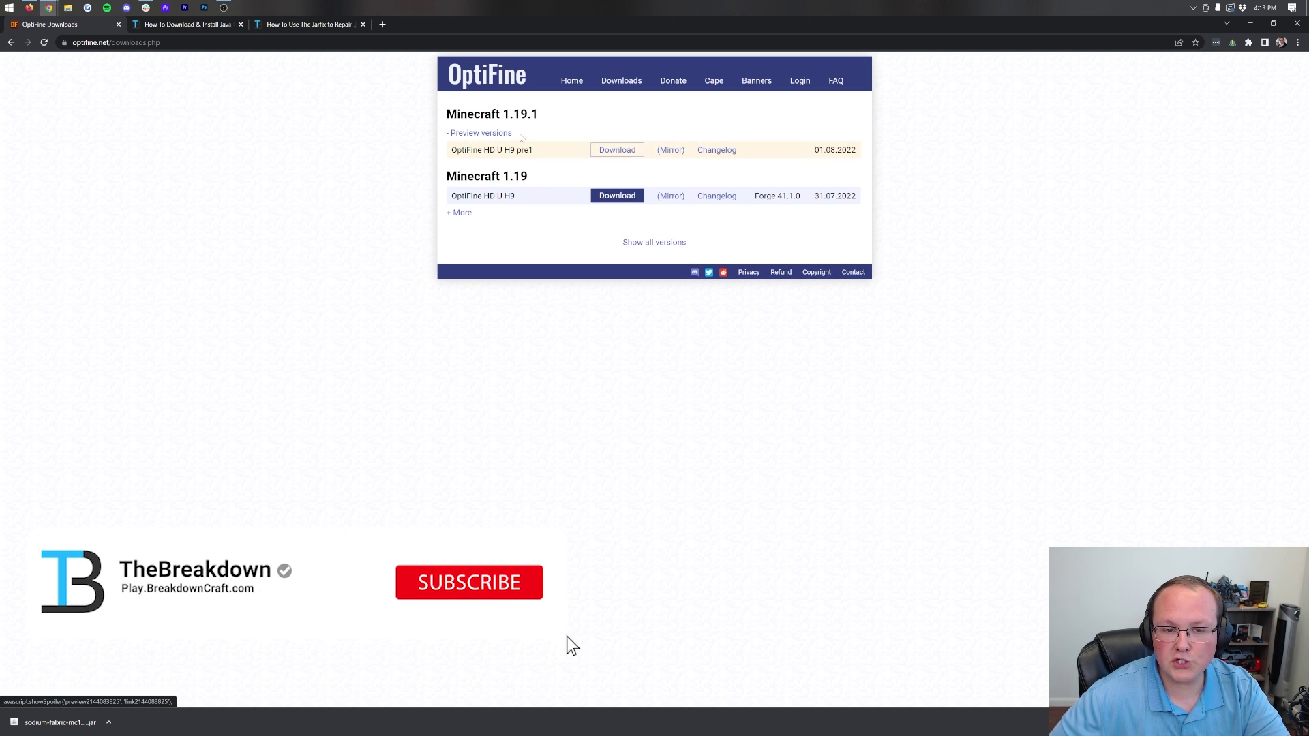
left_click_drag(533, 150, 452, 151)
left_click(451, 157)
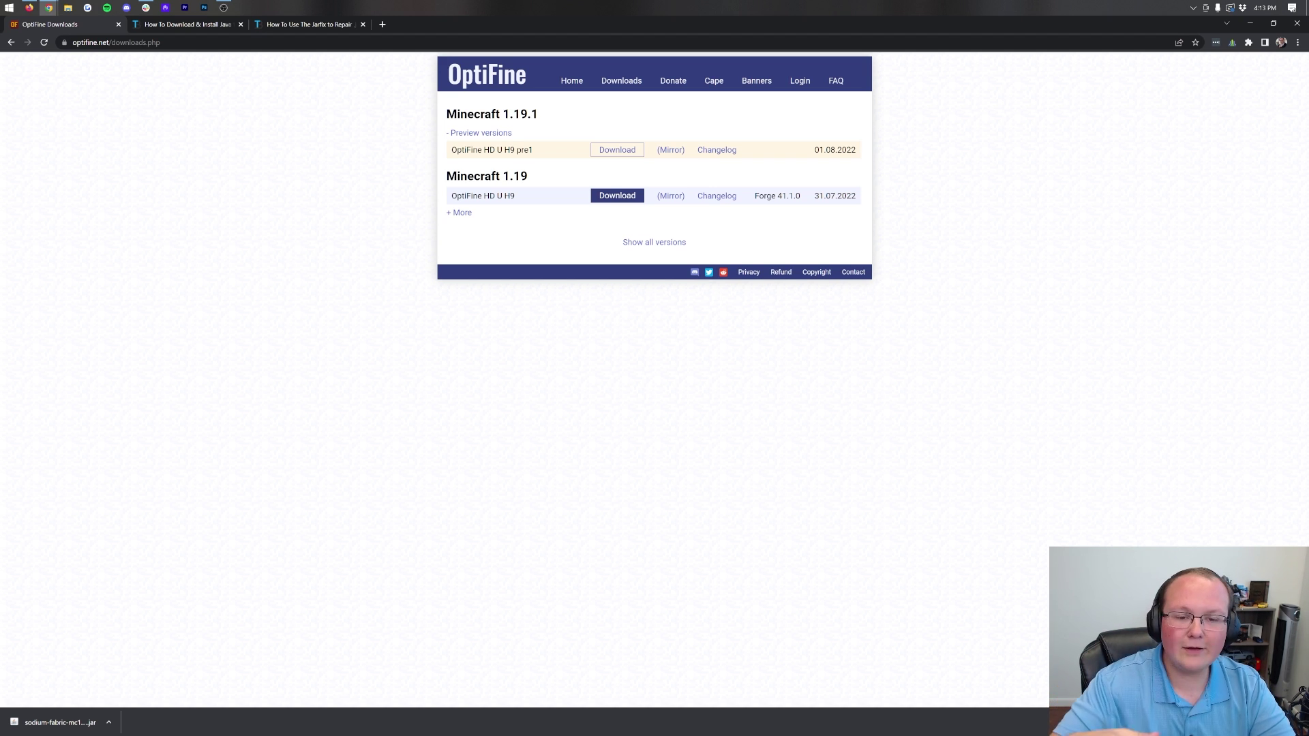
left_click(503, 133)
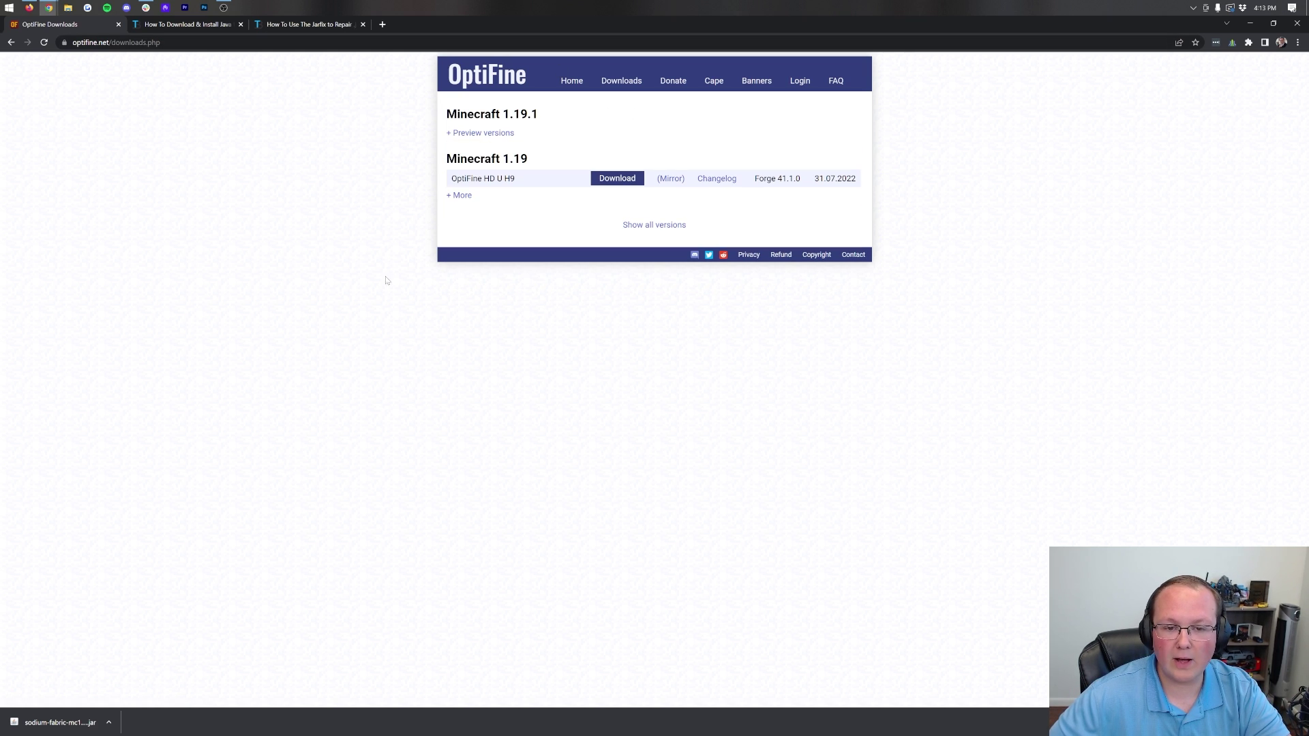
left_click_drag(553, 119, 518, 75)
left_click(545, 136)
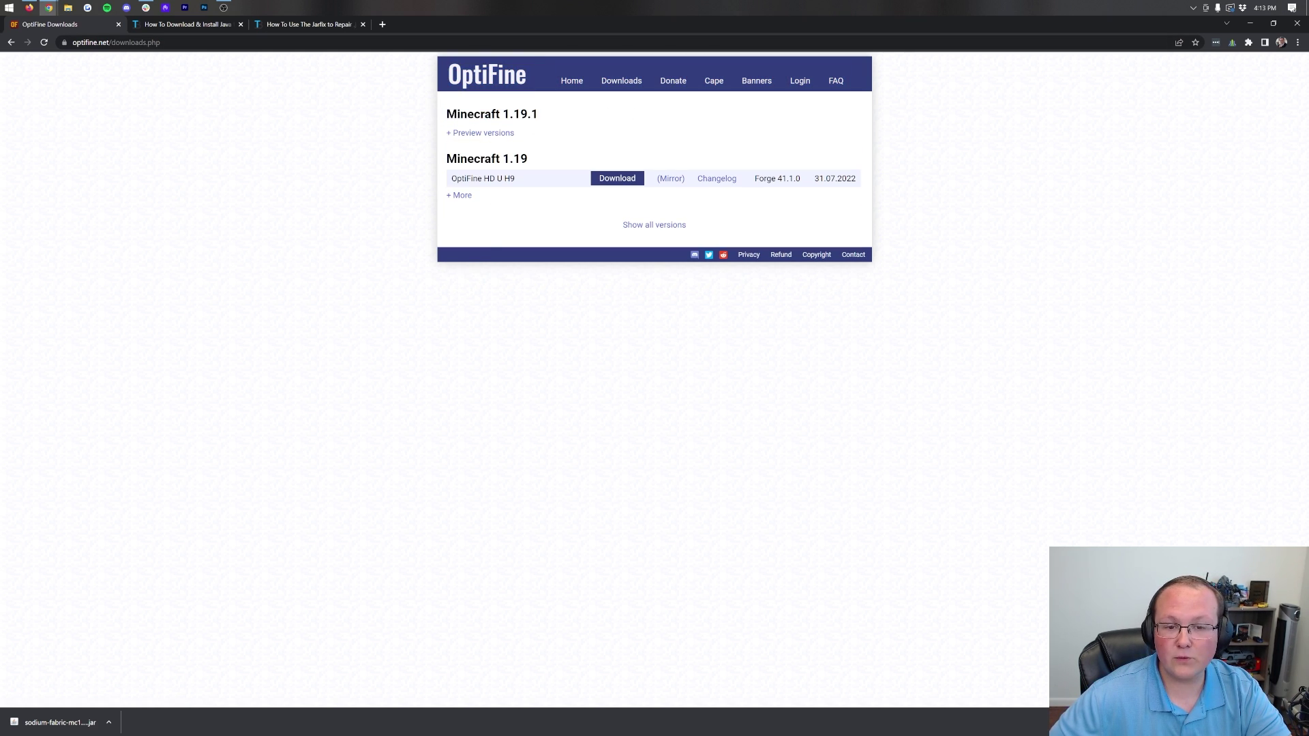
left_click(501, 135)
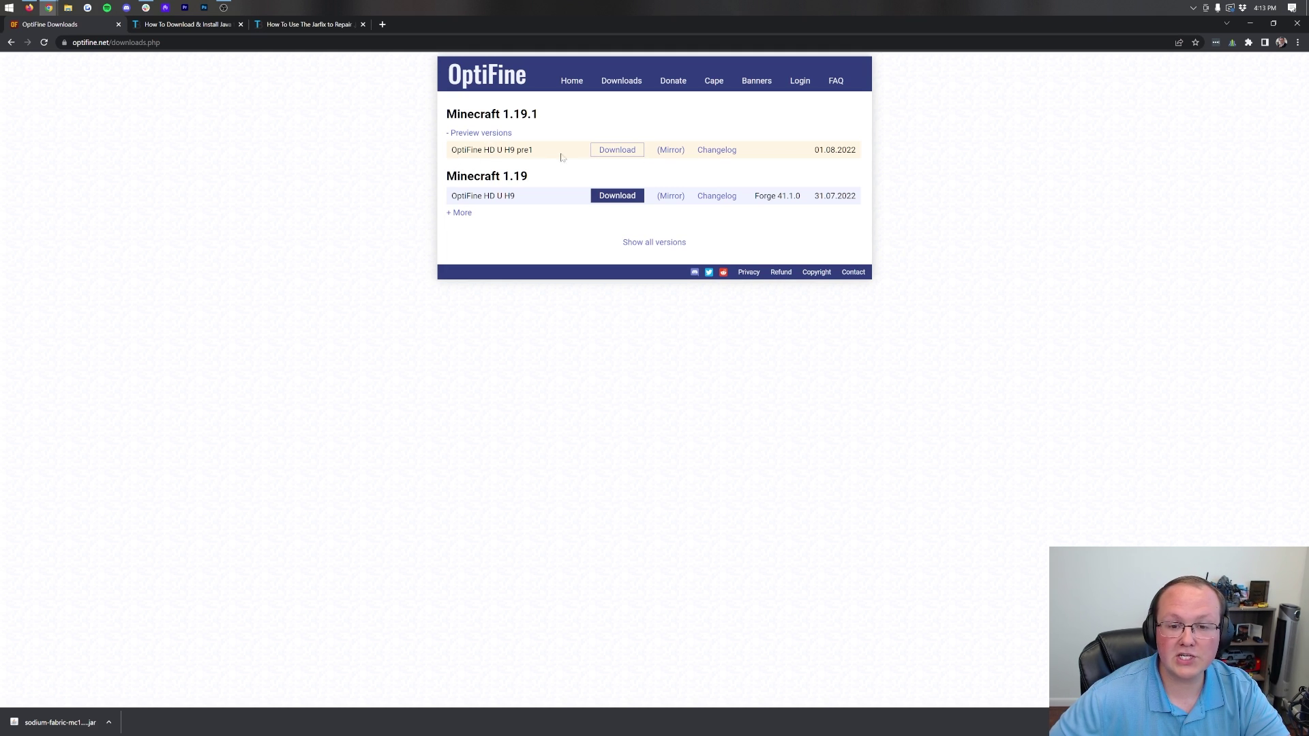
left_click(669, 151)
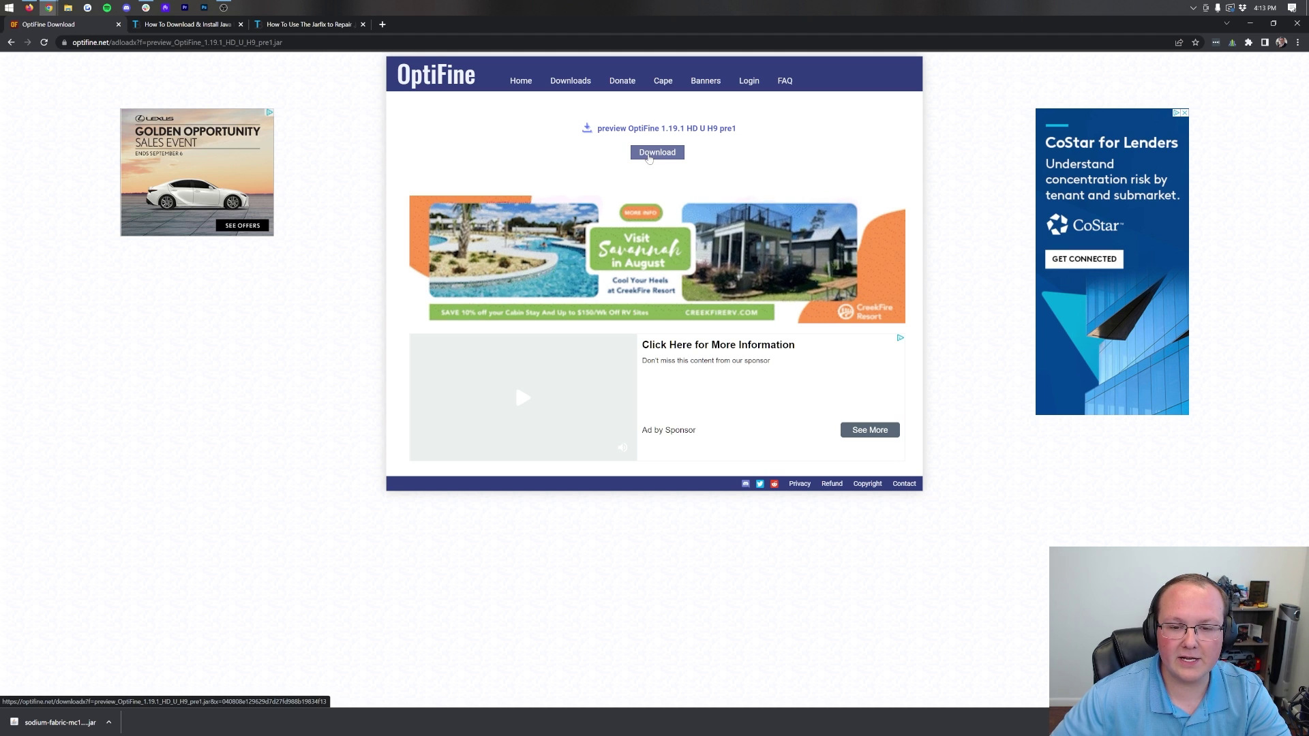
Download the preview OptiFine 1.19.1 HD U H9 pre1 jar from the mirror page.
left_click(647, 156)
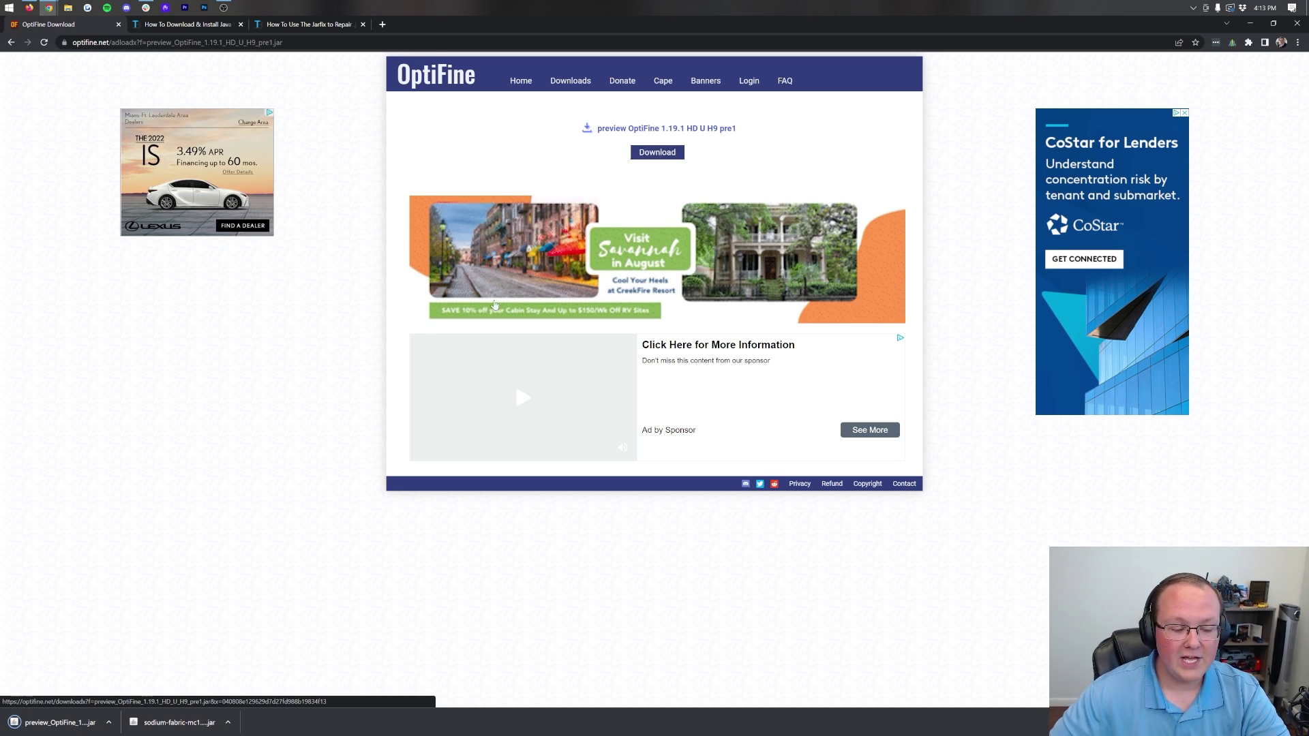
left_click(55, 724)
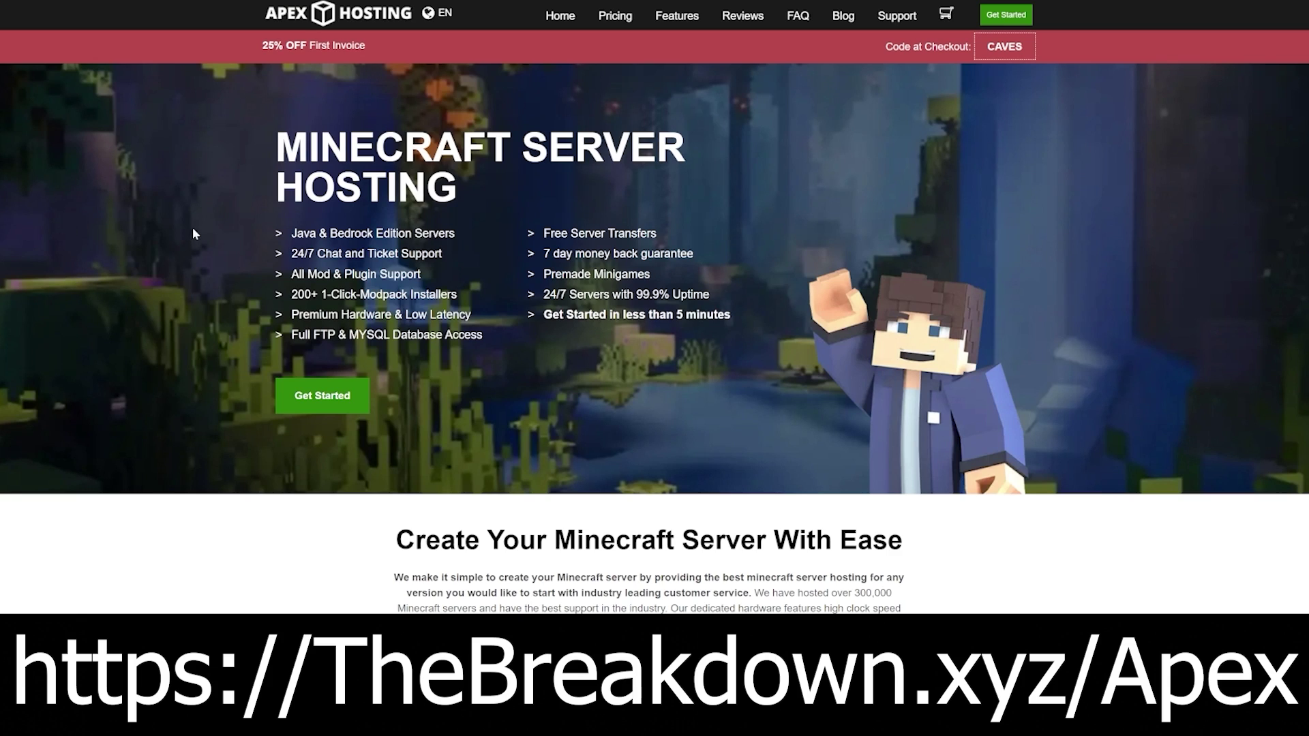
left_click_drag(290, 253, 472, 319)
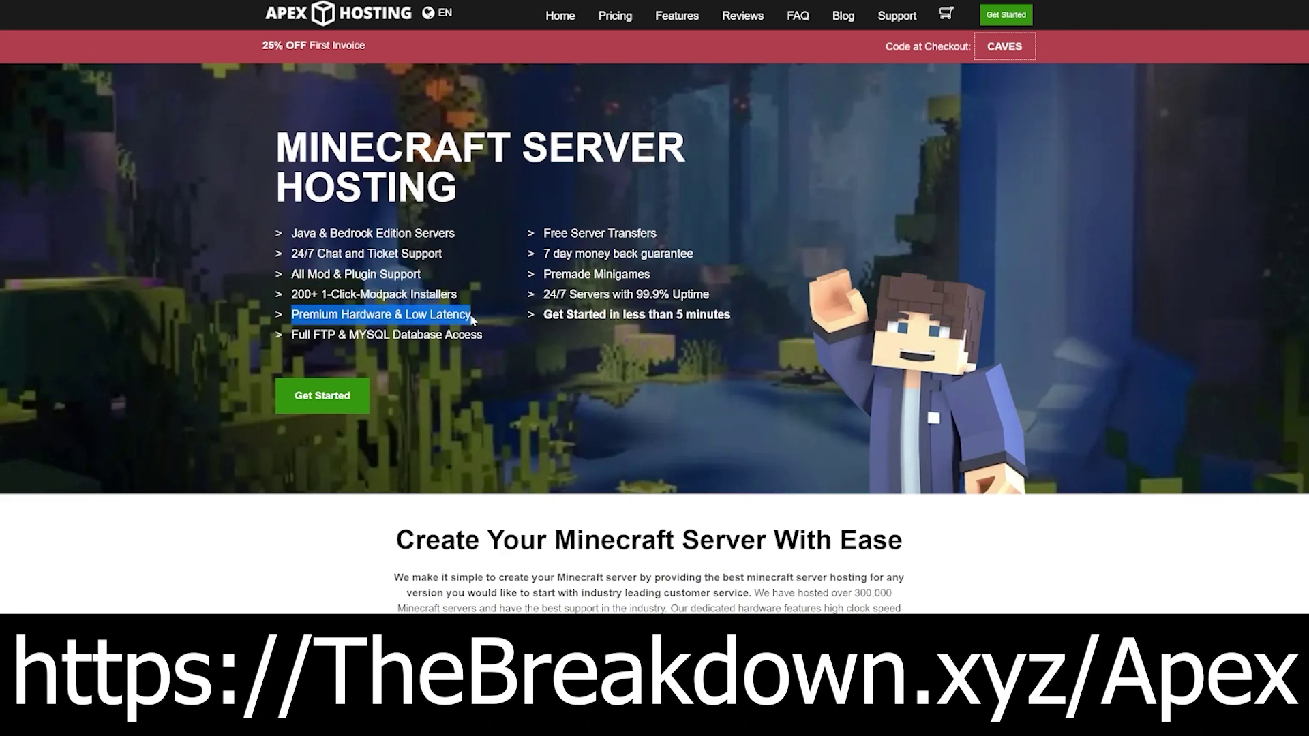
left_click_drag(543, 315, 733, 320)
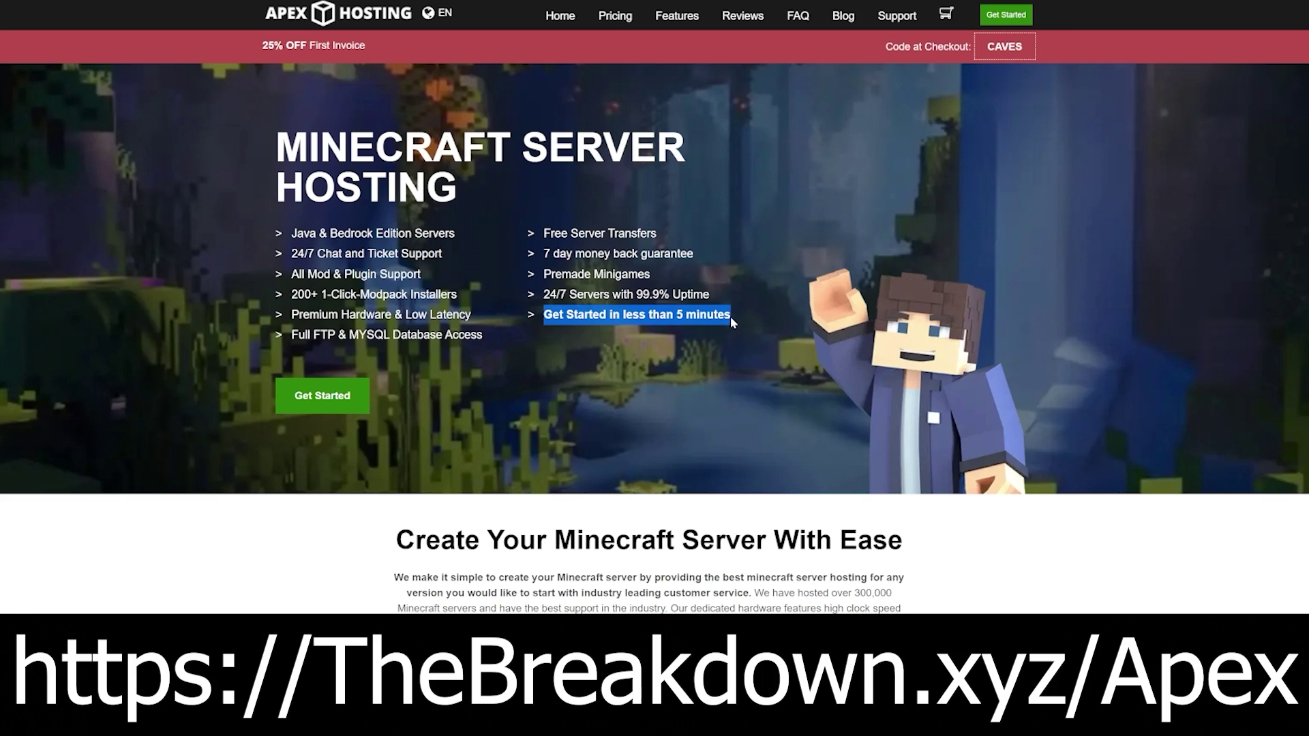
scroll(687, 392, "down", 6)
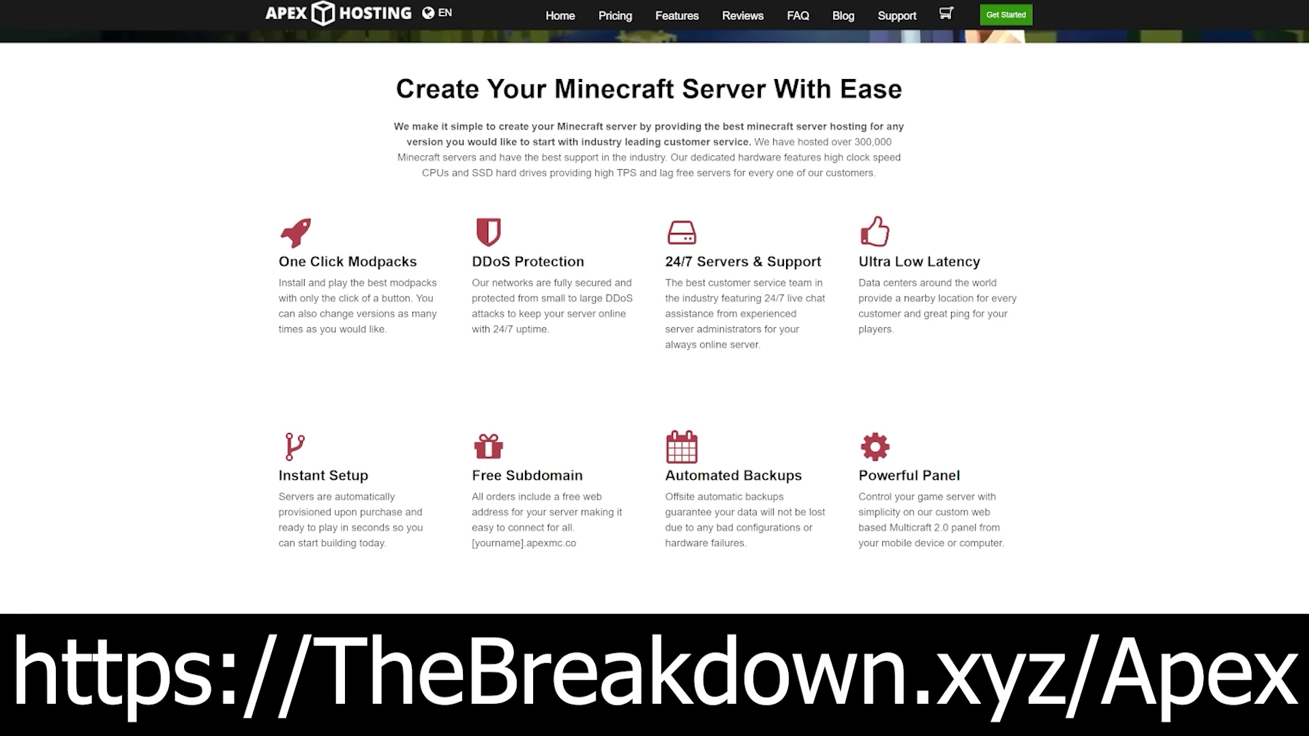
left_click_drag(472, 298, 504, 315)
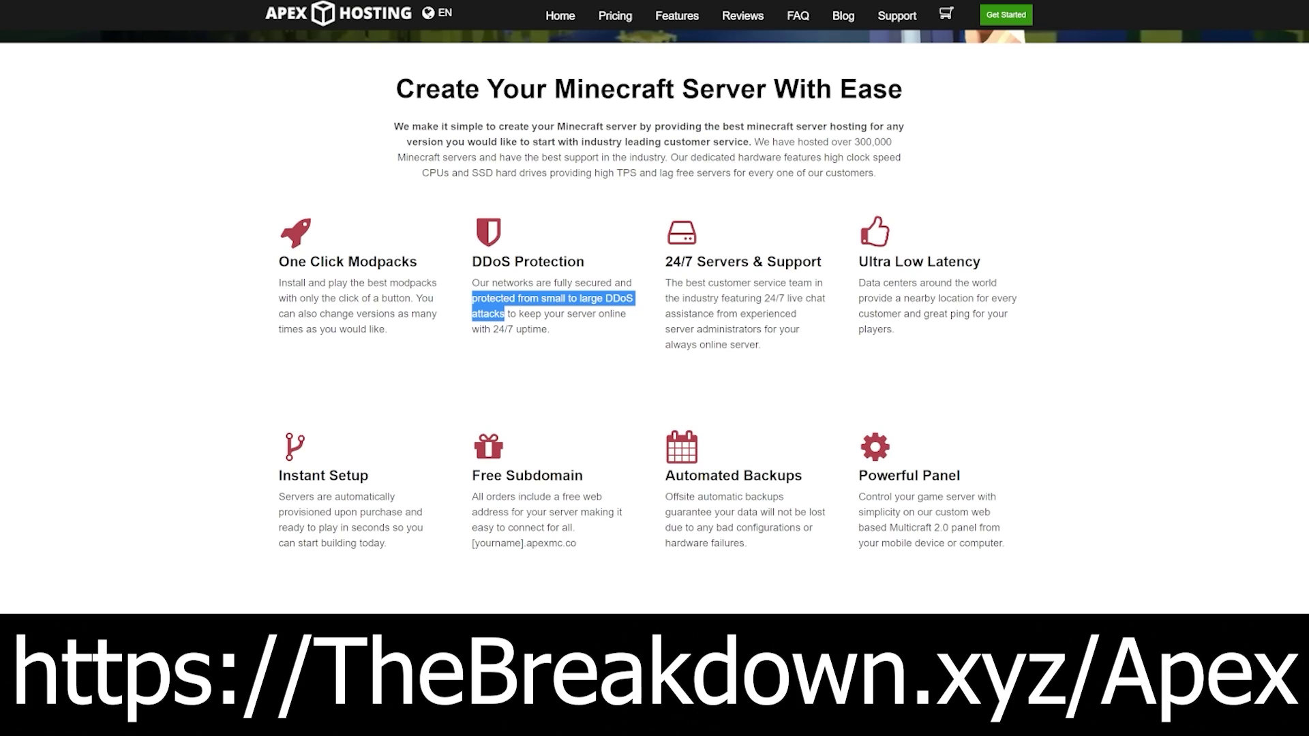
left_click(791, 382)
mouse_move(765, 298)
left_mouse_down()
mouse_move(784, 315)
mouse_move(714, 315)
left_mouse_up()
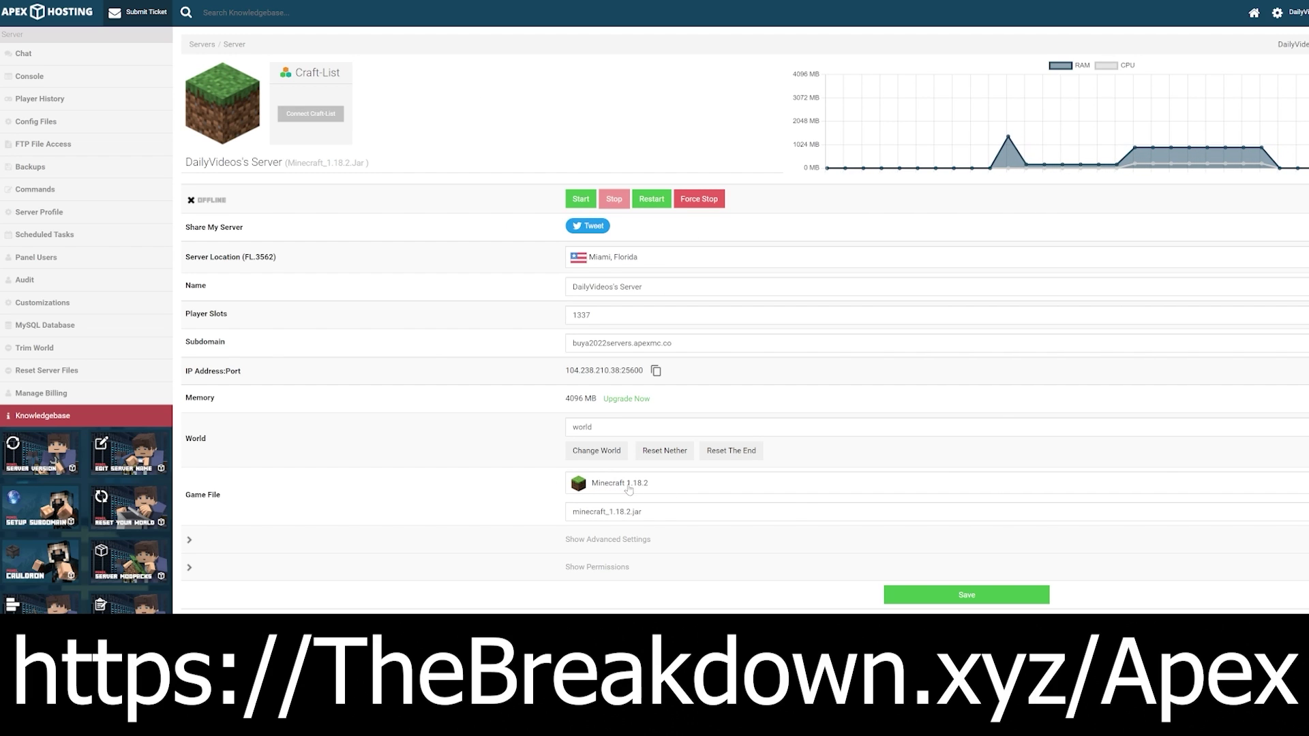
left_click(629, 484)
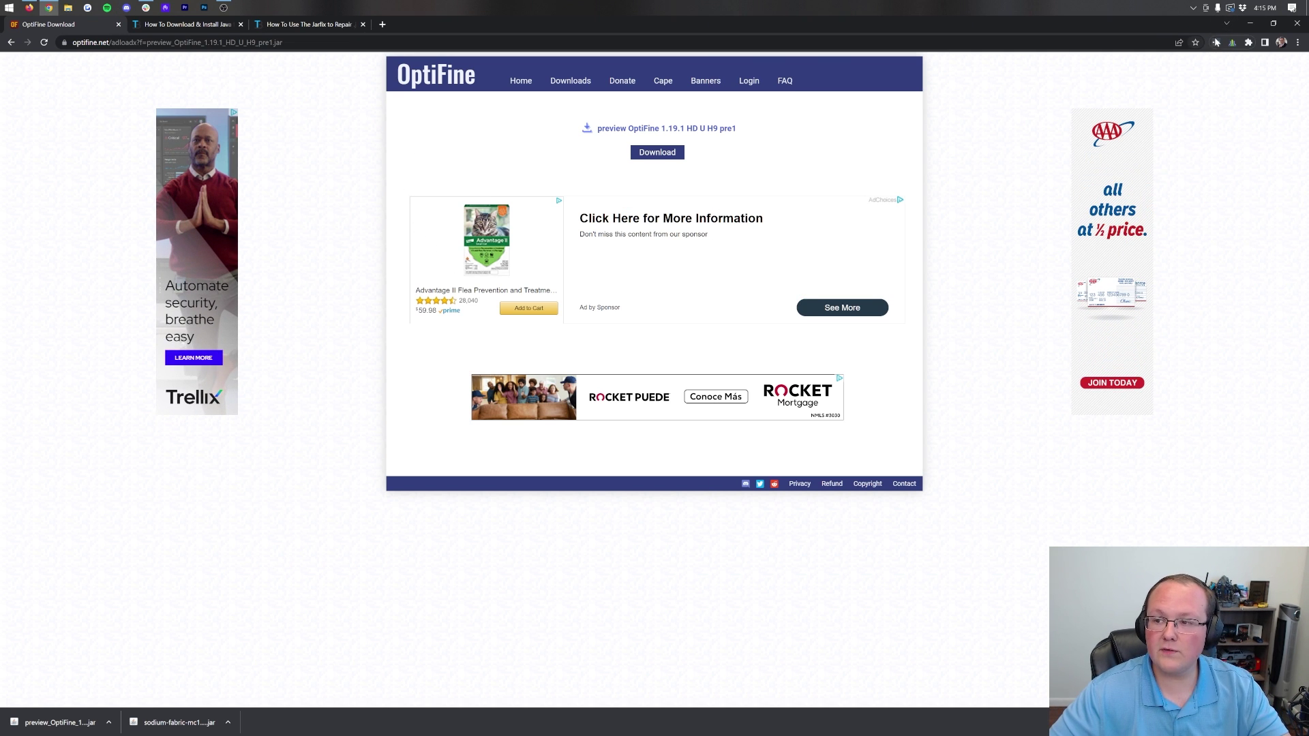
Open Downloads via a Start search for 'down' and drag the OptiFine jar onto the desktop.
left_click(1250, 23)
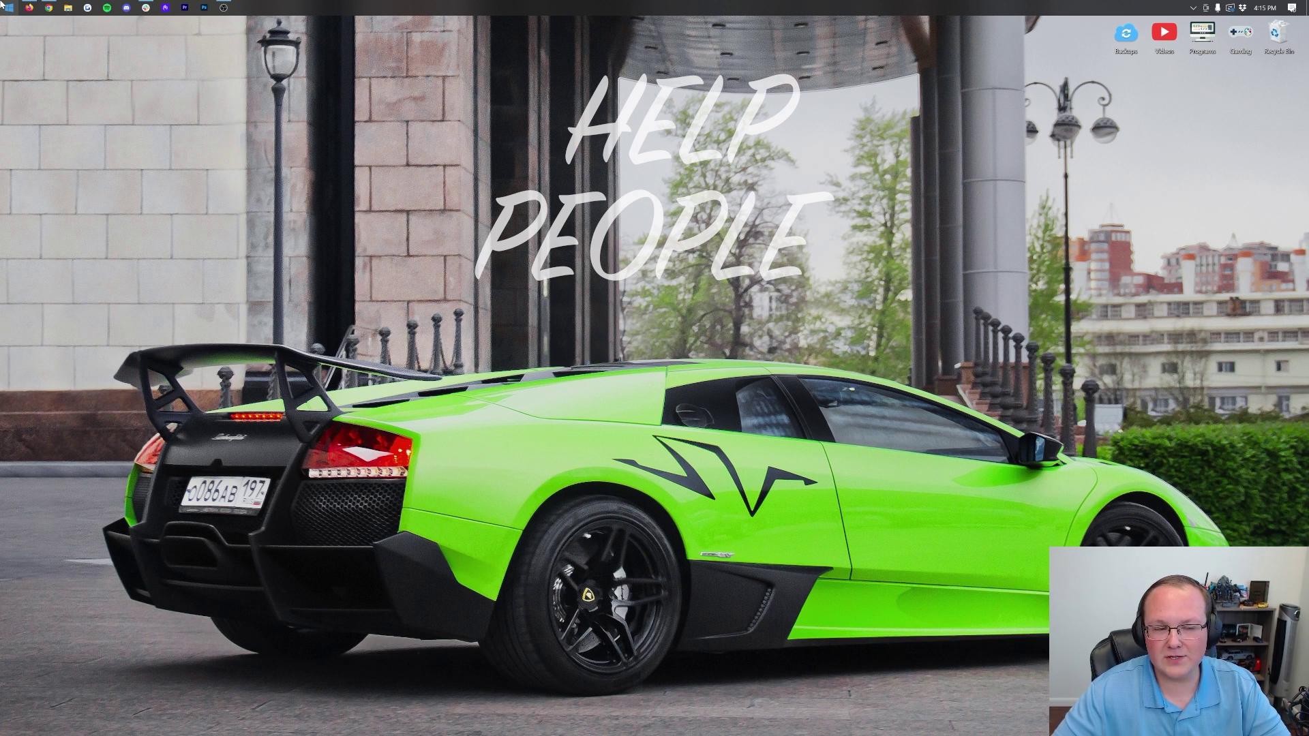
left_click(3, 5)
type("down")
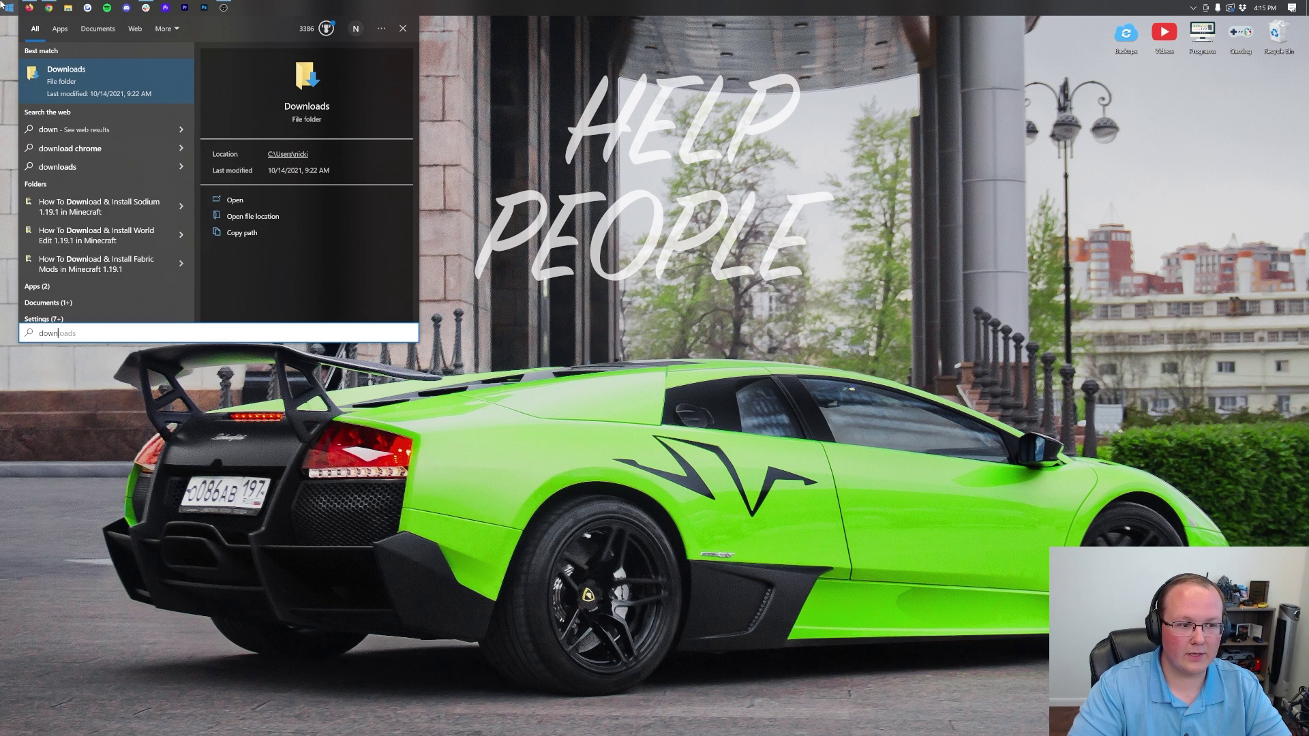
left_click(101, 91)
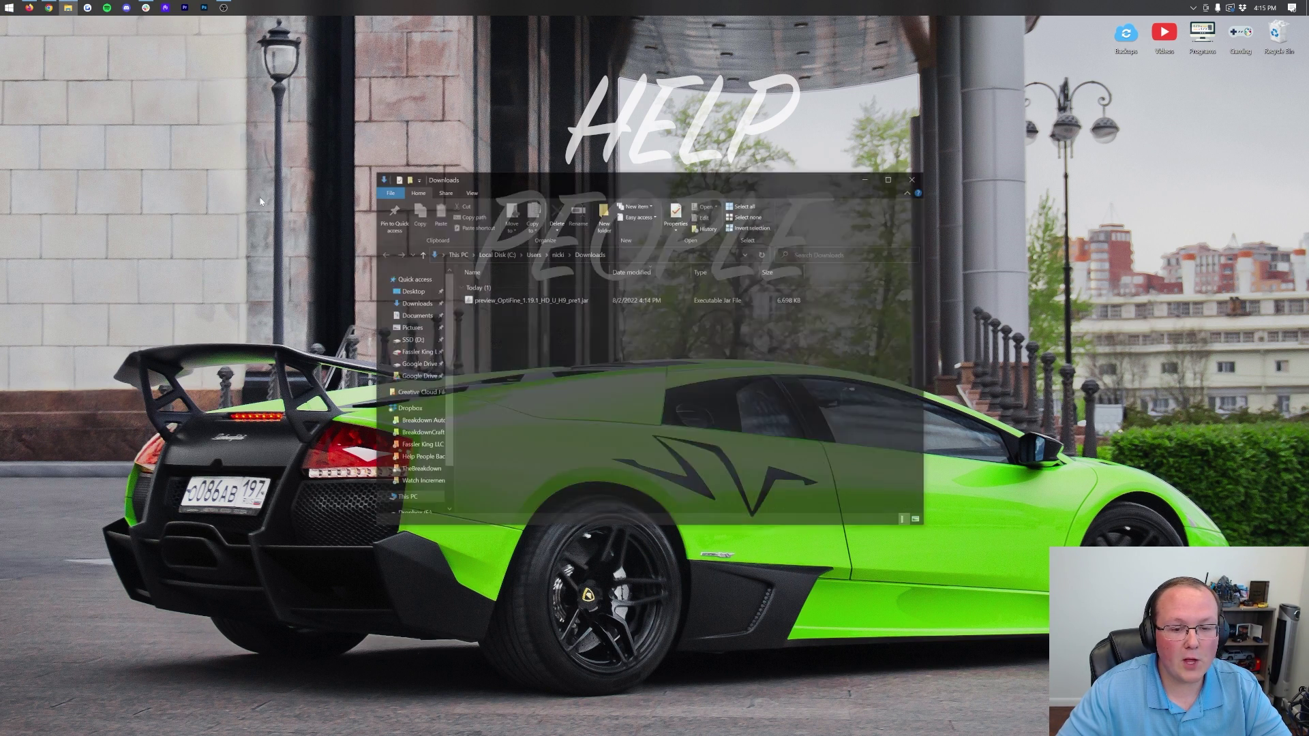
left_click(524, 302)
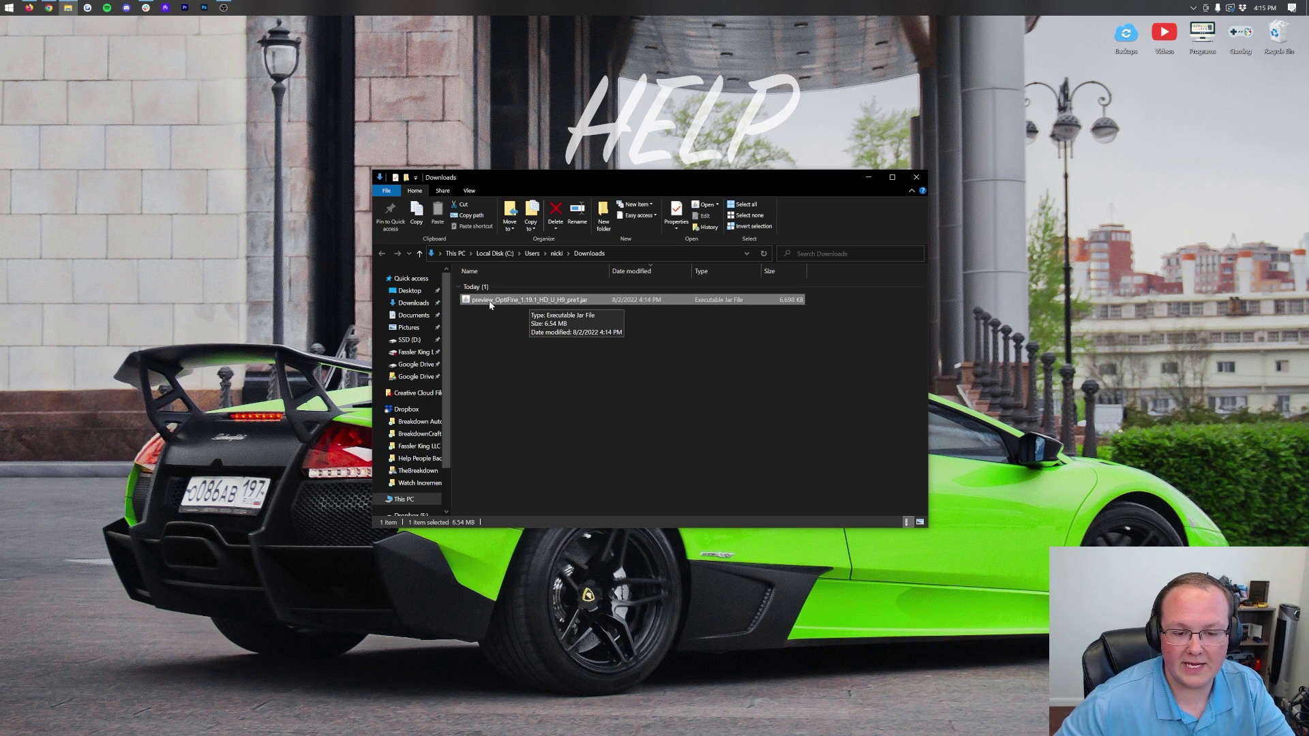
left_click_drag(496, 304, 508, 117)
left_click(917, 177)
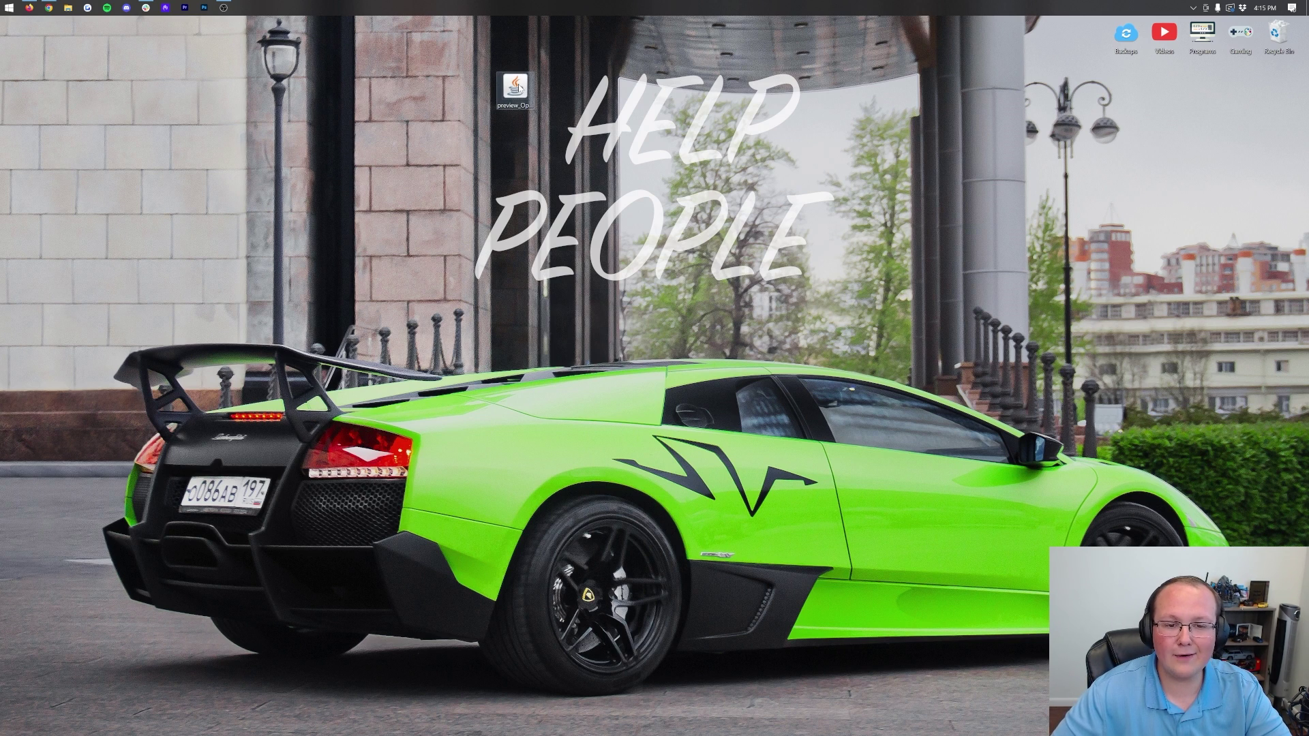
Cancel the jar's open-with prompt and return to Chrome's Java install guide.
right_click(521, 88)
left_click(552, 156)
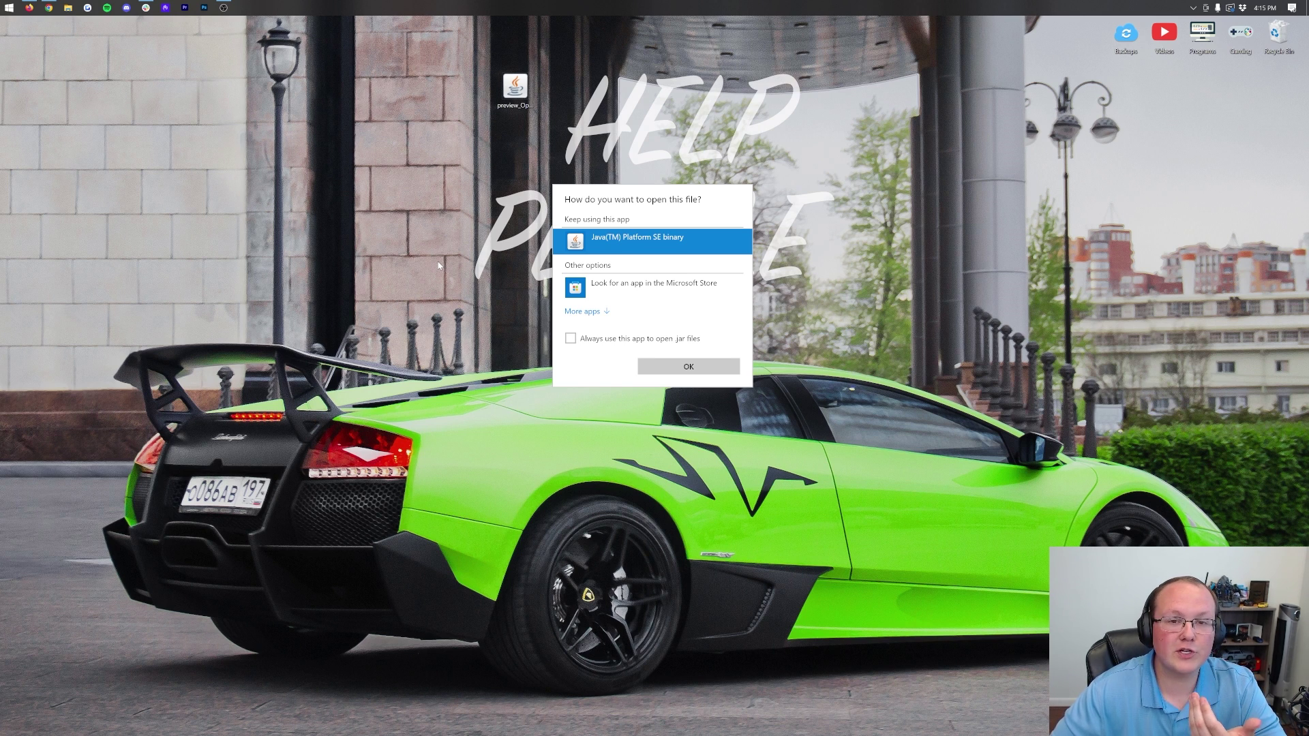
left_click(440, 236)
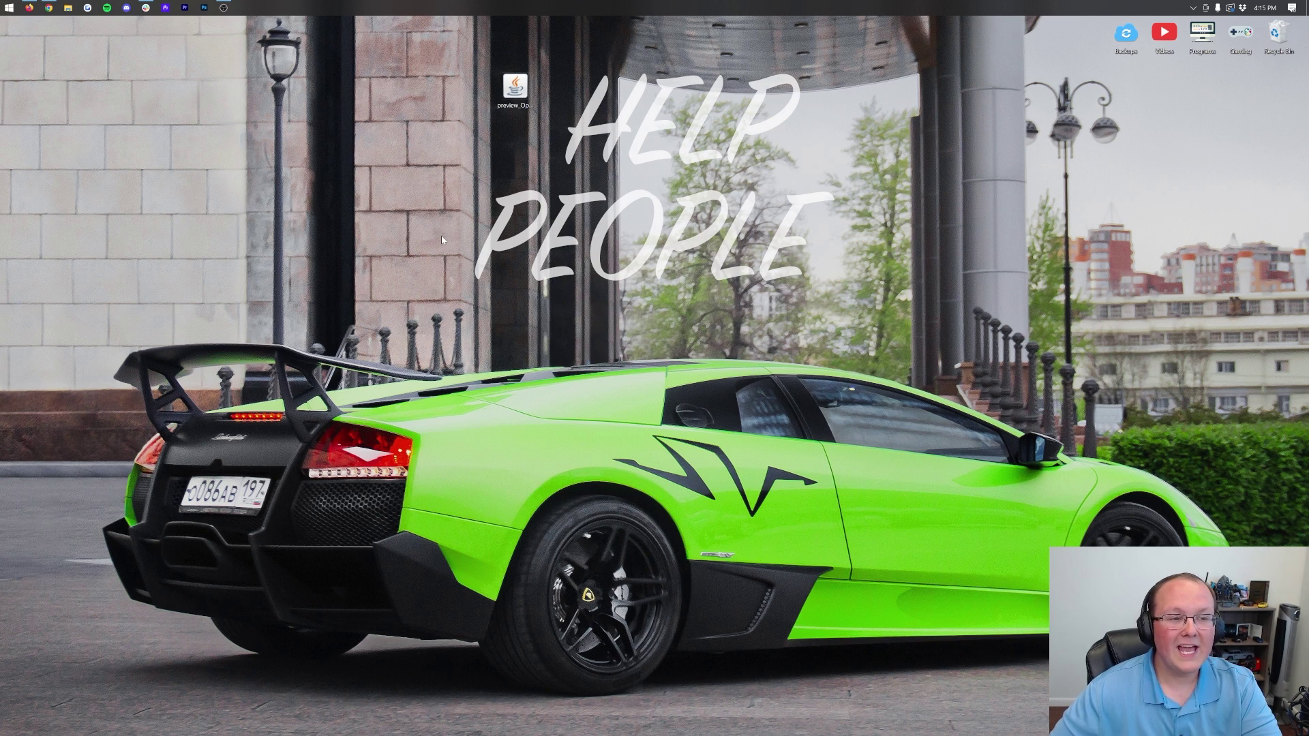
left_click(49, 6)
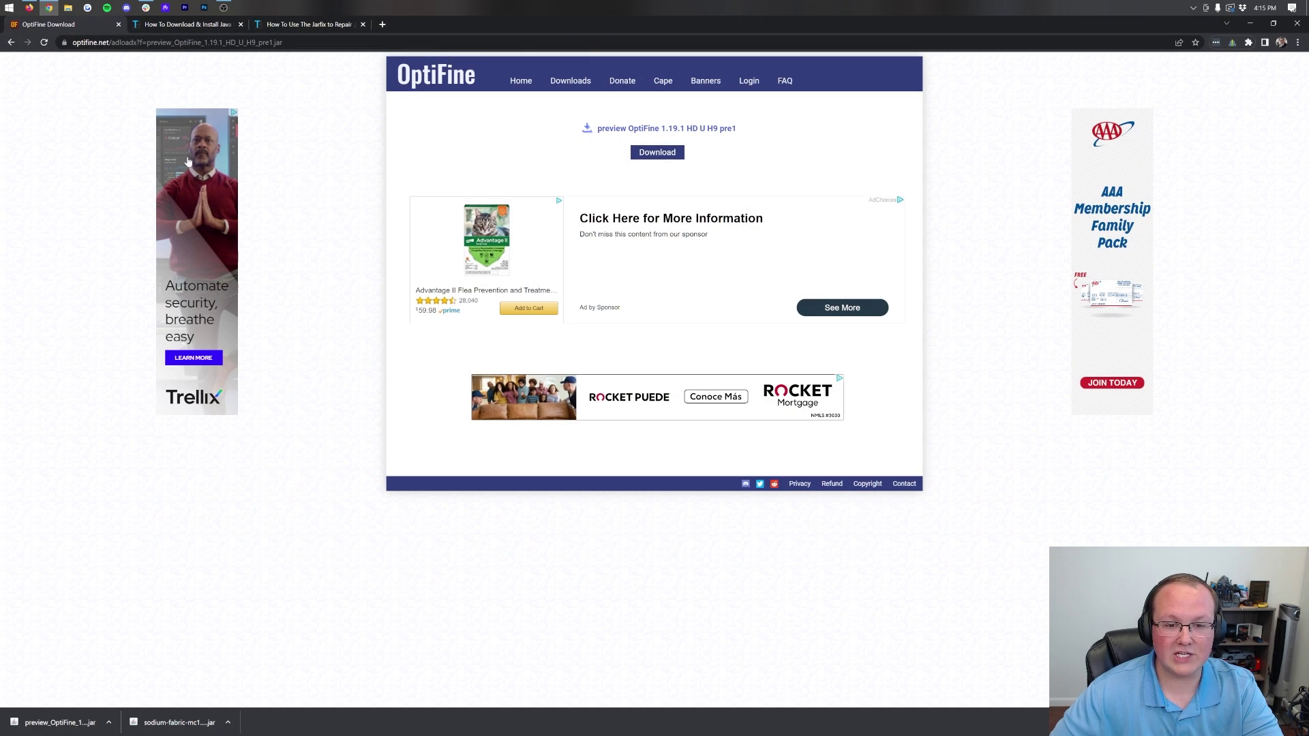
left_click(181, 24)
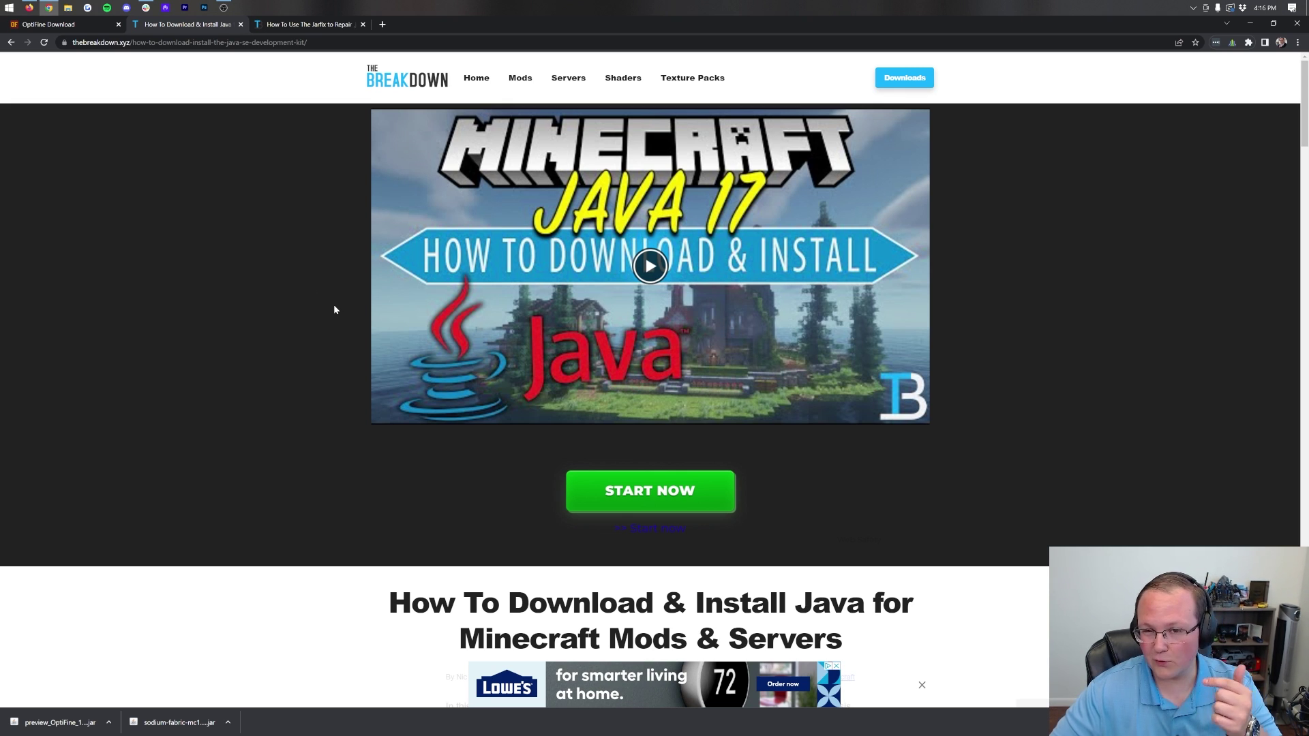
Skim the Java guide, switch to the Jarfix repair guide, then minimize Chrome to the desktop.
scroll(334, 311, "down", 10)
scroll(334, 311, "down", 10)
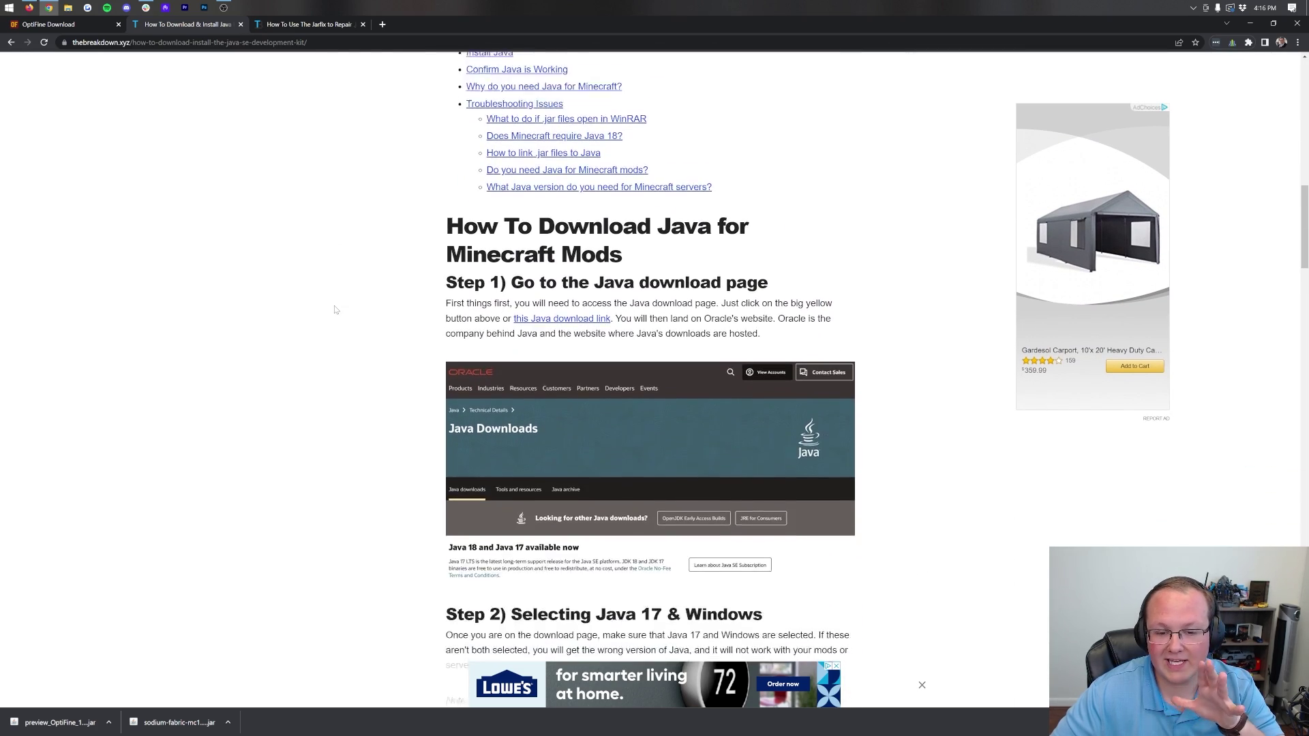
scroll(334, 310, "up", 5)
scroll(334, 310, "up", 15)
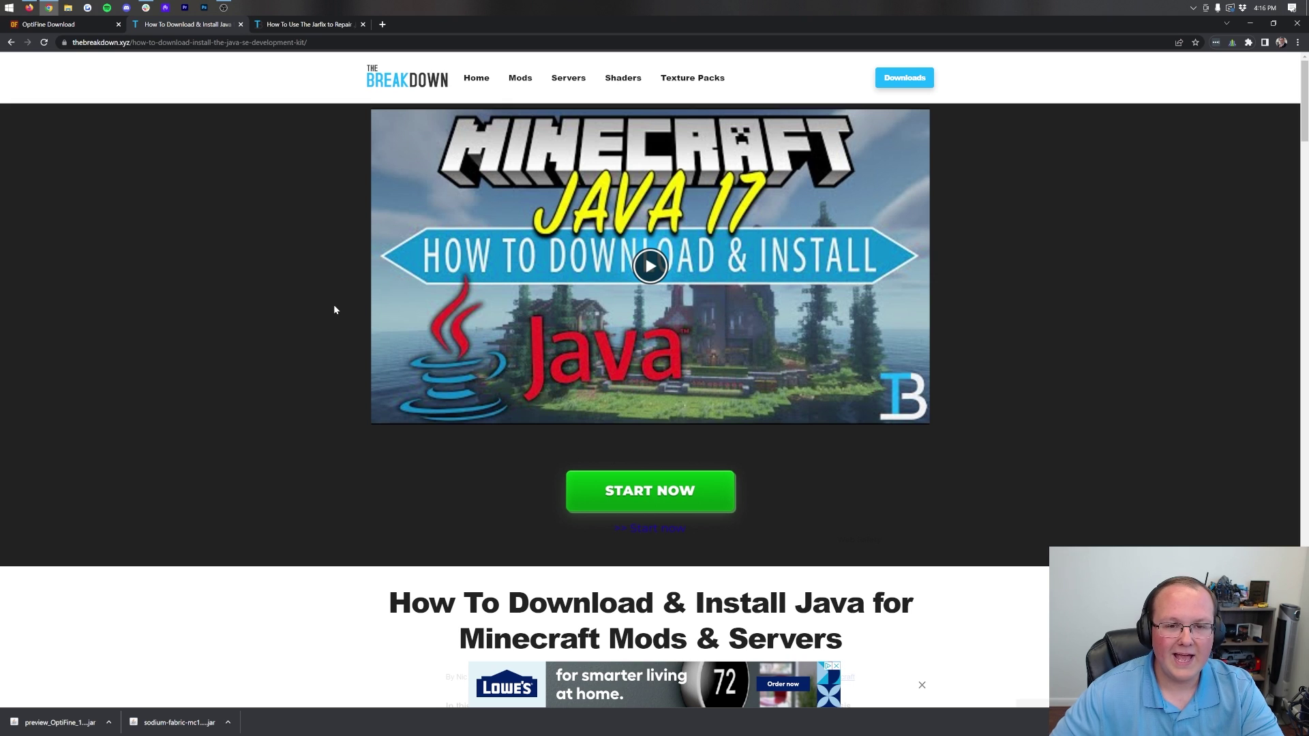
left_click(287, 24)
left_click_drag(1140, 29, 670, 231)
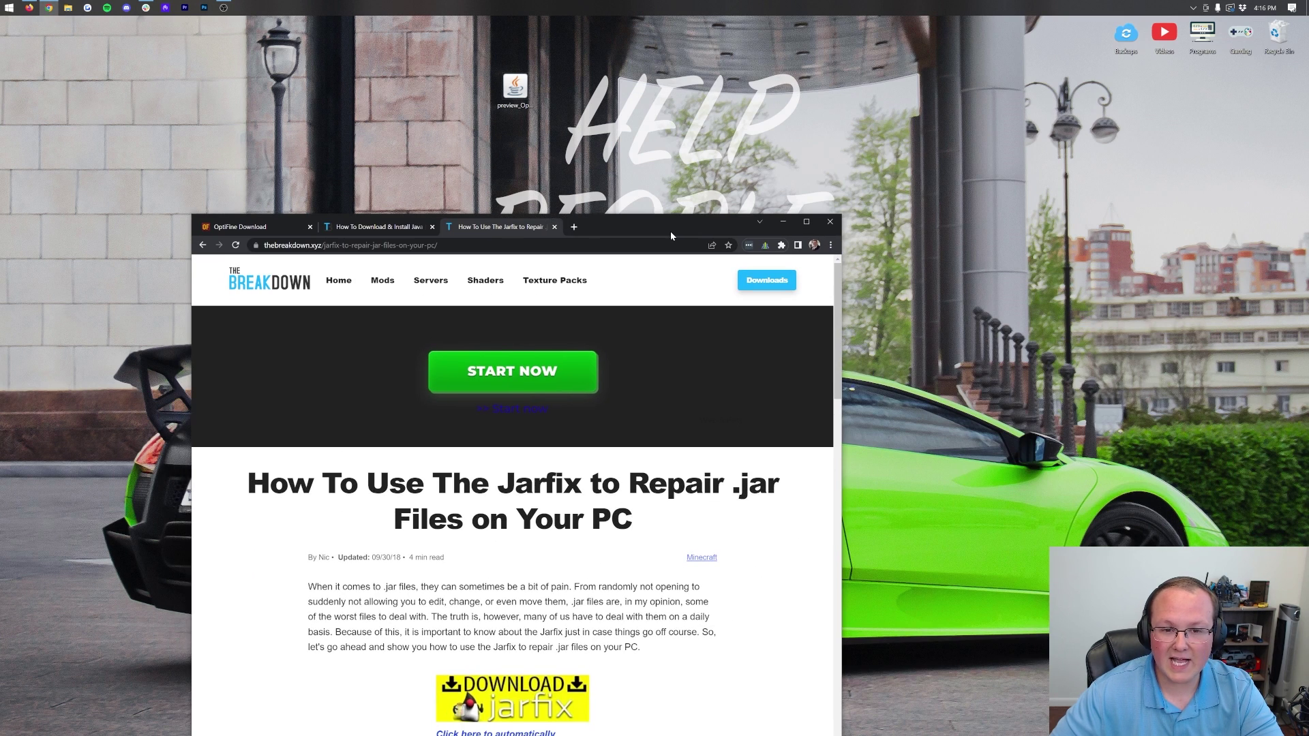
left_click(516, 87)
left_click(806, 222)
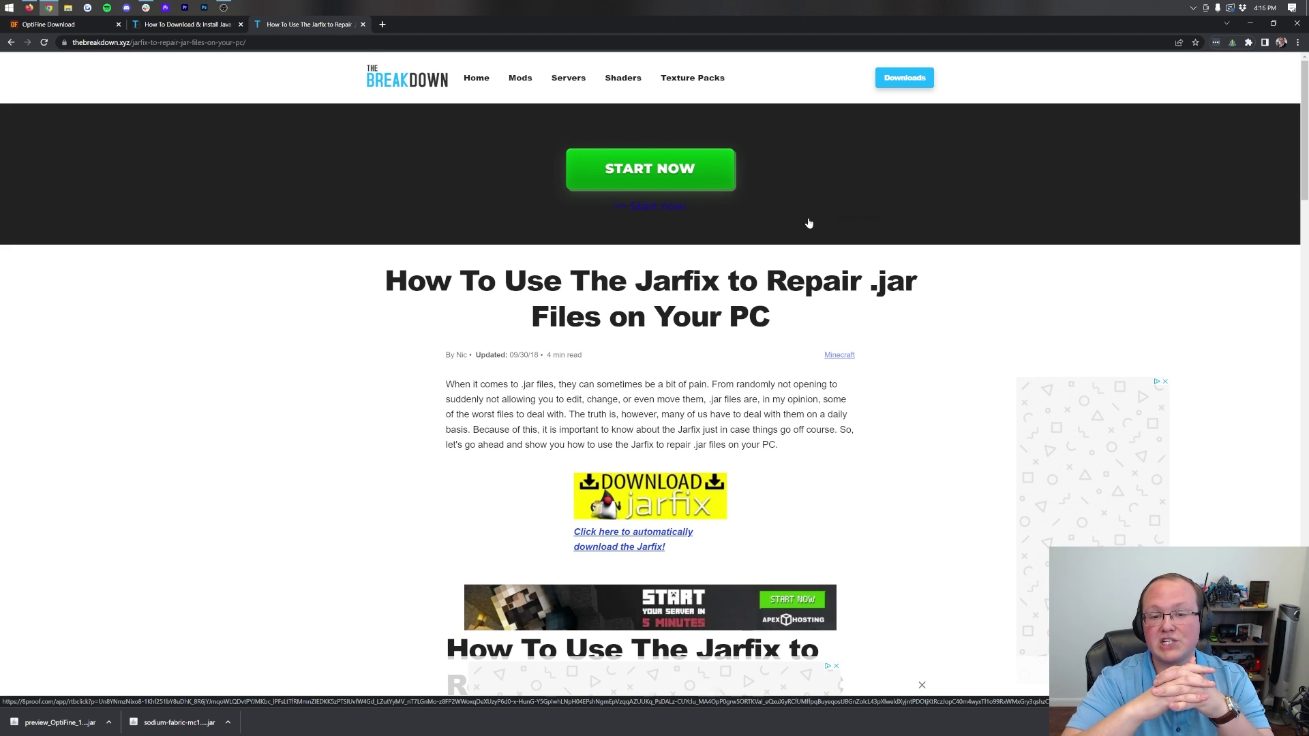
left_click(1249, 26)
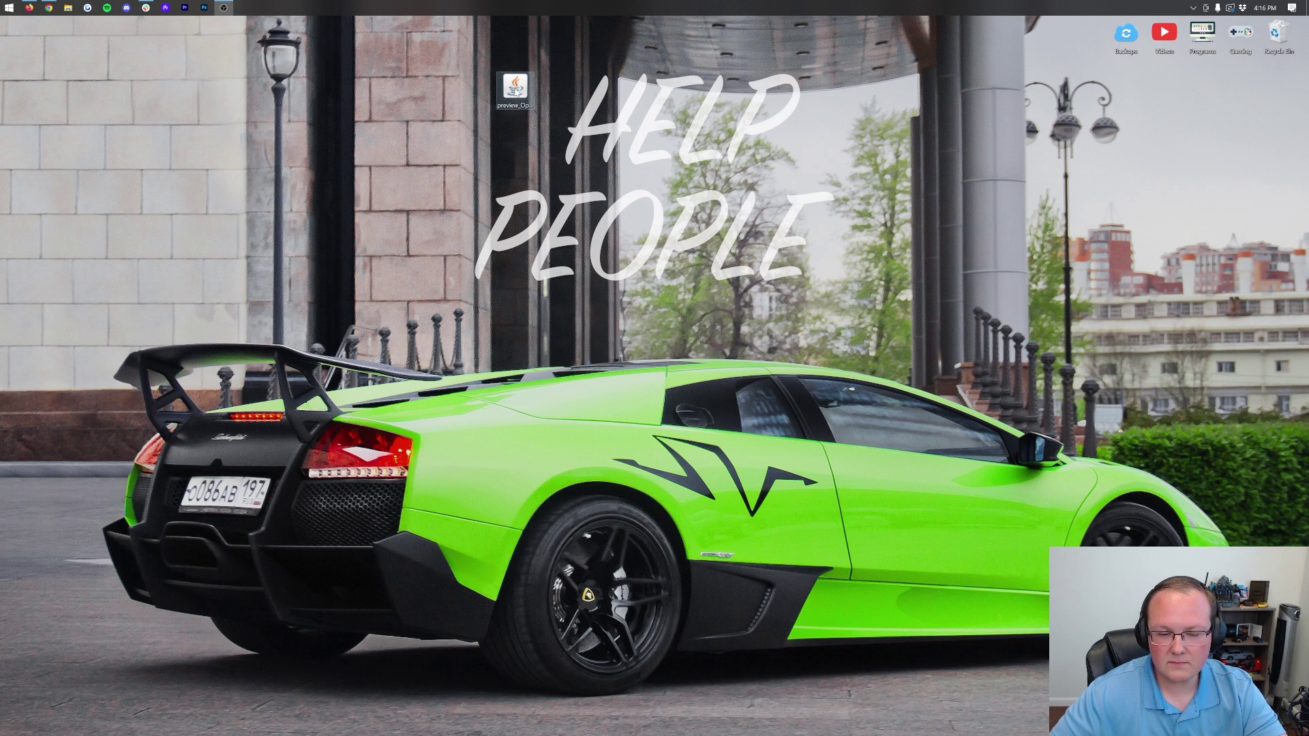
Open the OptiFine jar with Java and install OptiFine HD Ultra H9 pre1 for Minecraft 1.19.1.
right_click(516, 87)
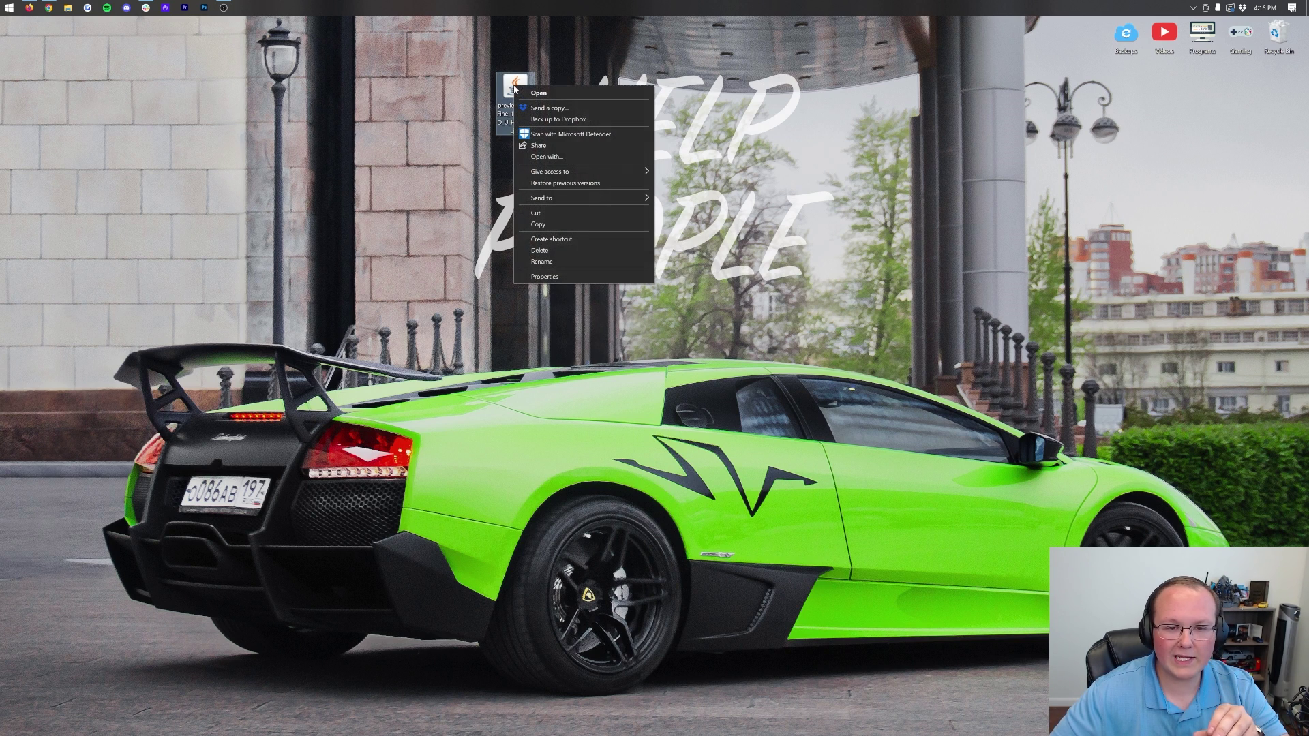
left_click(555, 159)
left_click(689, 366)
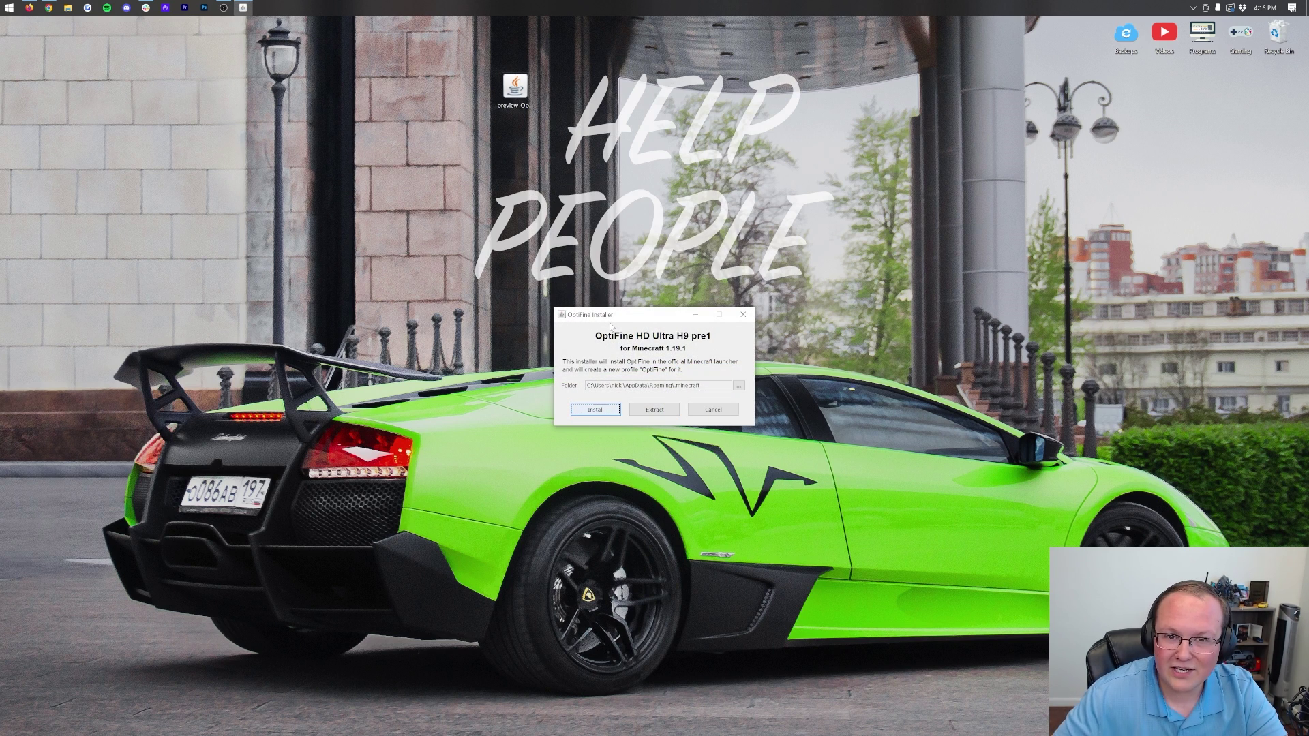
left_click(596, 410)
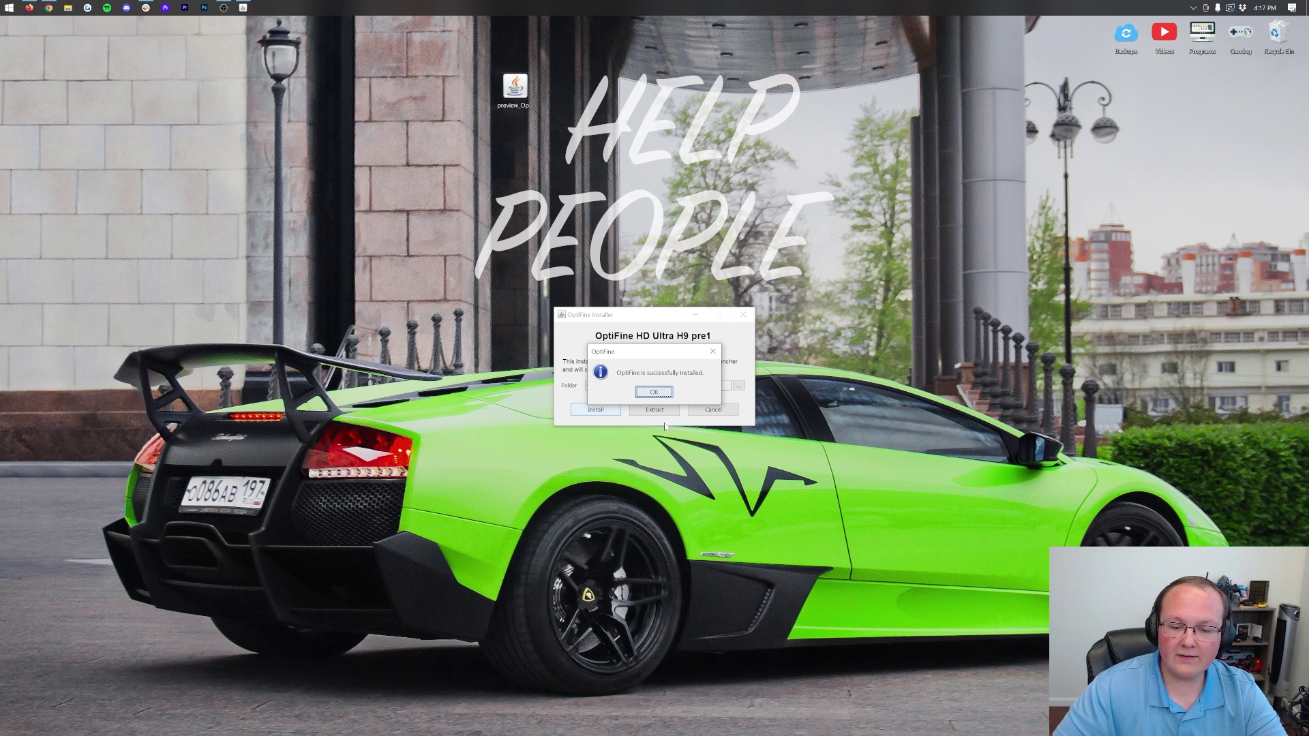
left_click(641, 394)
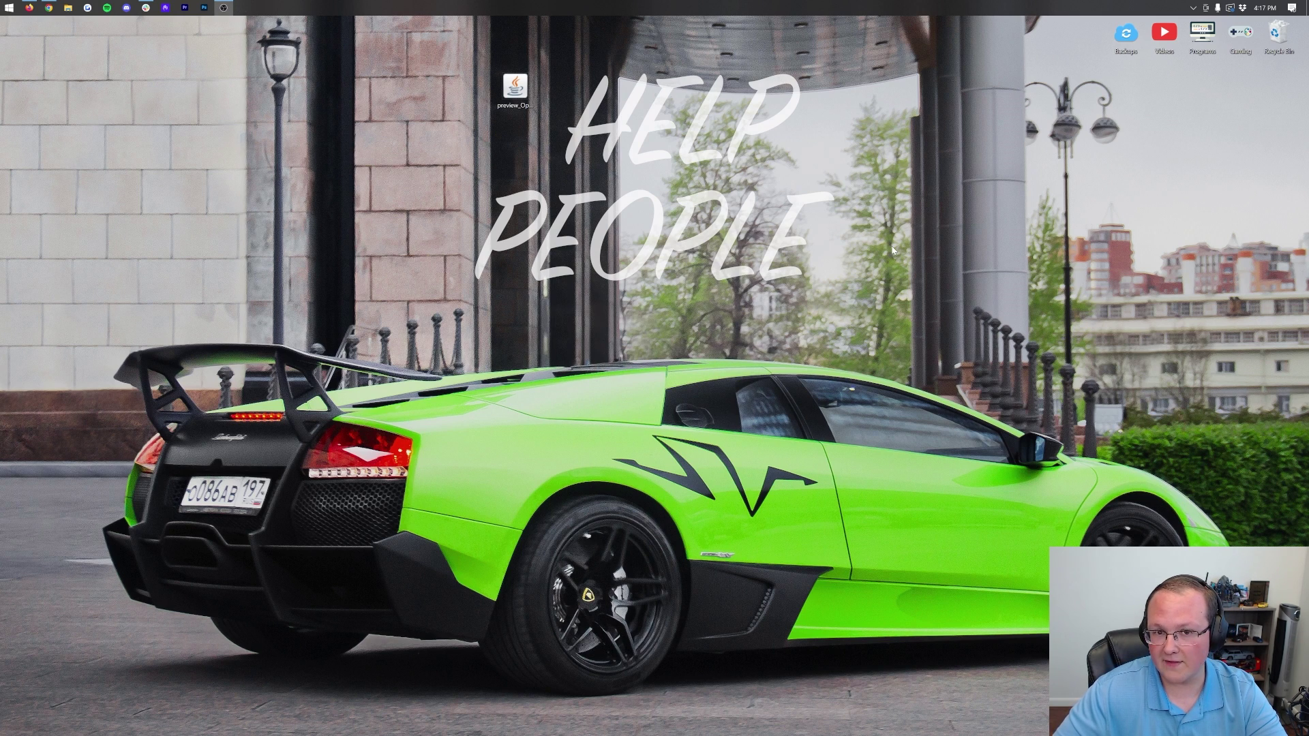
Drag the OptiFine jar to the Recycle Bin and start the Minecraft Launcher from Start.
left_click_drag(514, 87, 1279, 30)
left_click(9, 7)
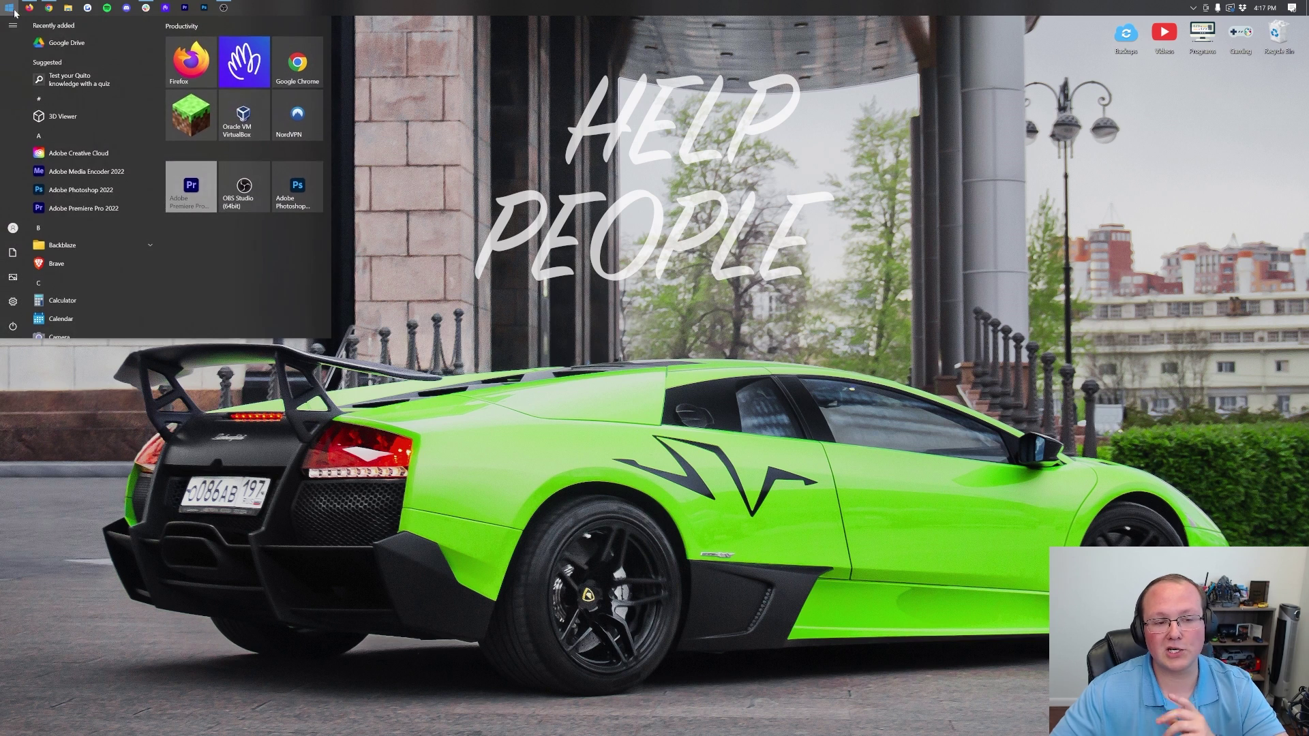
left_click(182, 143)
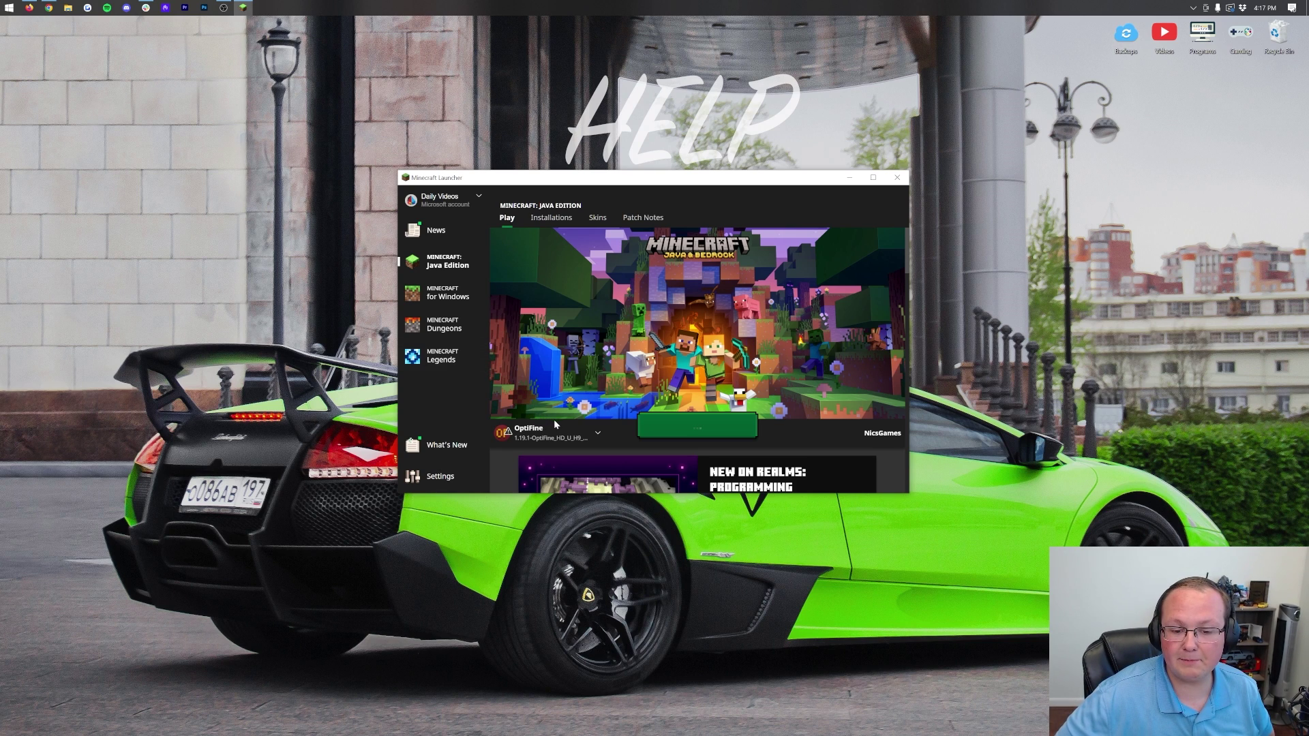
Try playing the OptiFine installation from the Play tab, then cancel the modded warning.
left_click(553, 431)
left_click(538, 436)
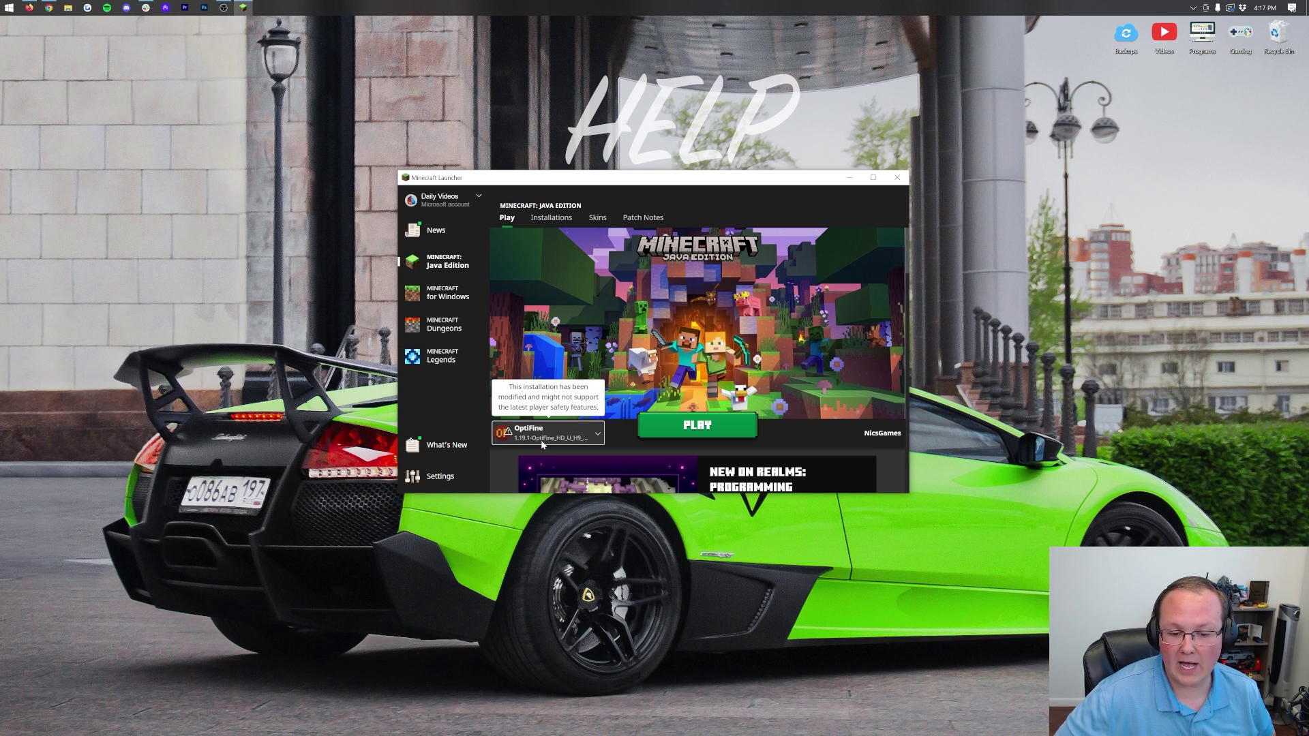
left_click(684, 434)
left_click(724, 393)
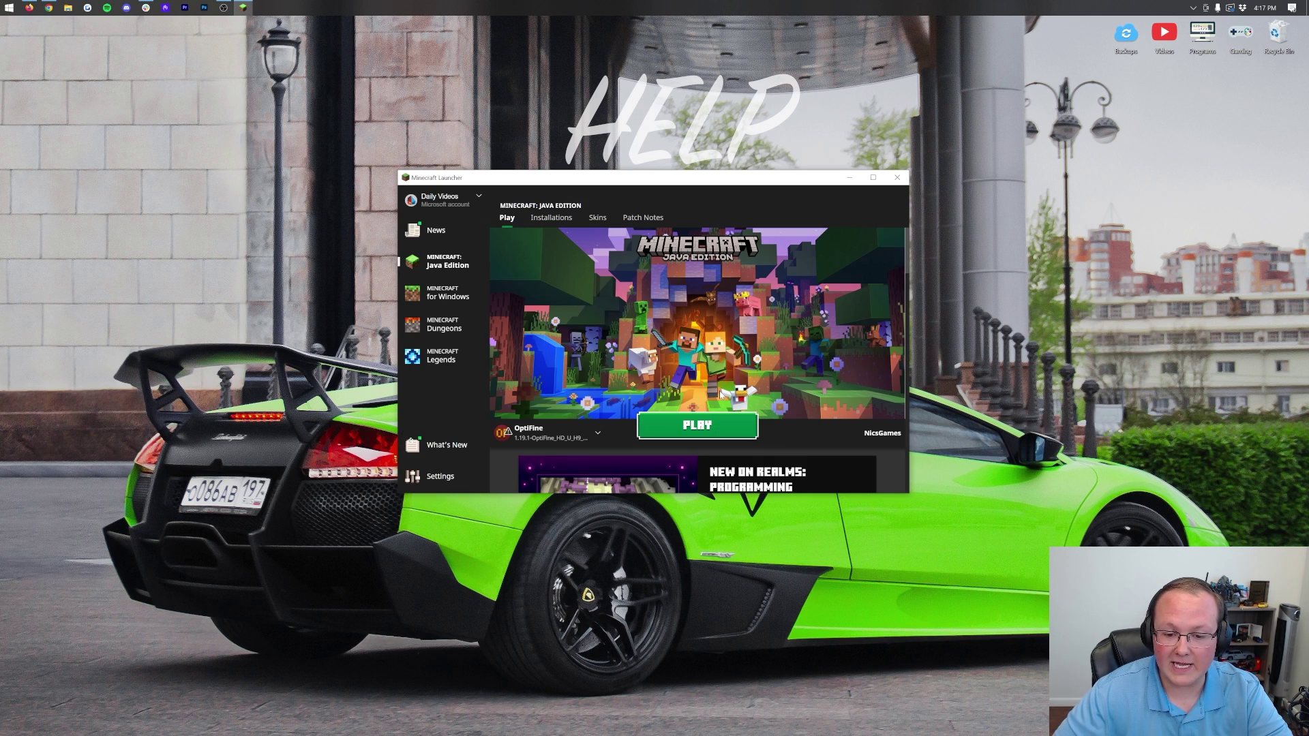
Check the OptiFine entry in Installations, toggling Modded off and on, then begin a new installation.
left_click(600, 433)
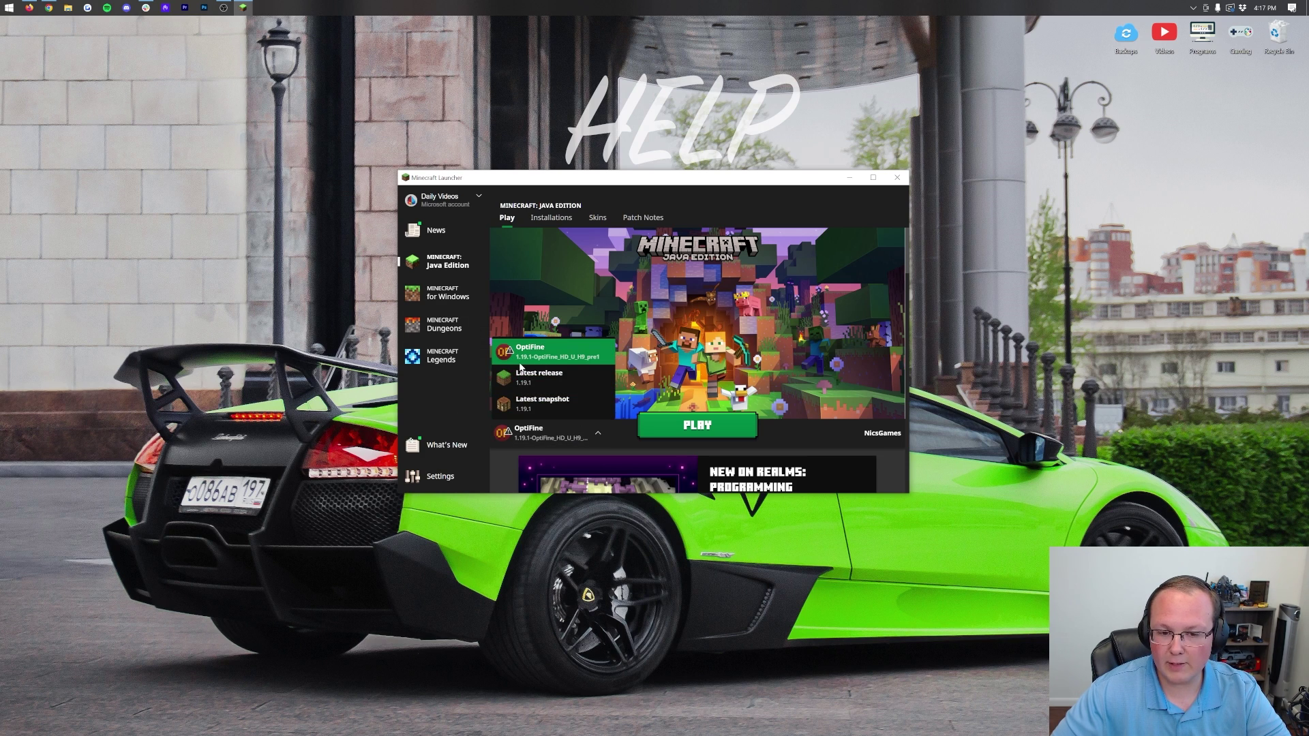
left_click(552, 219)
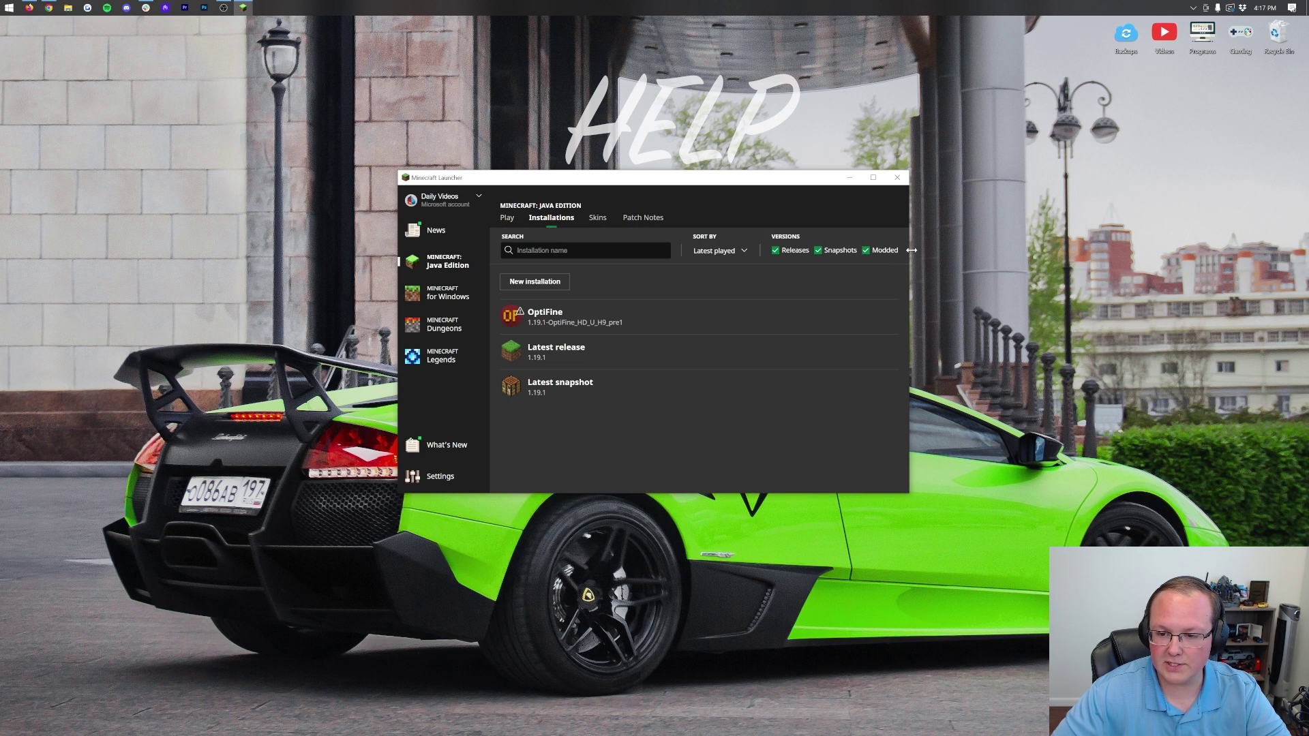
left_click(890, 251)
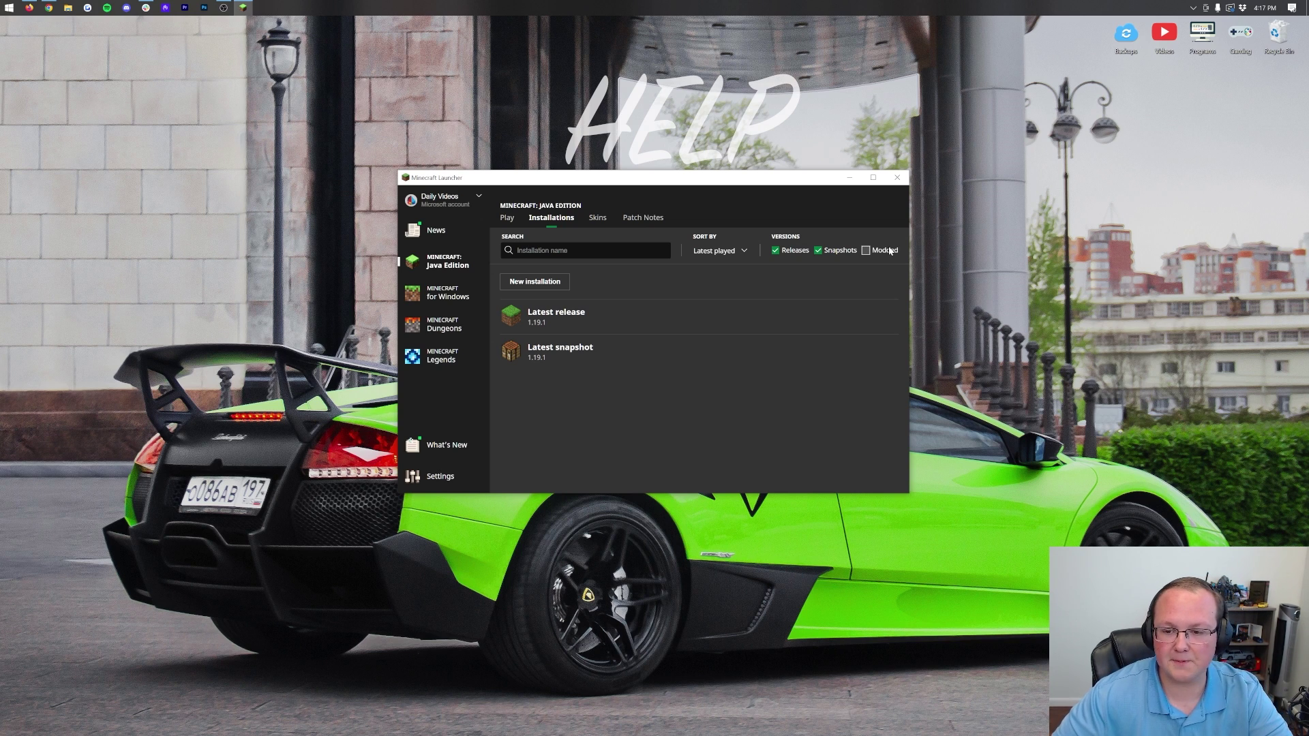
left_click(889, 251)
left_click(837, 317)
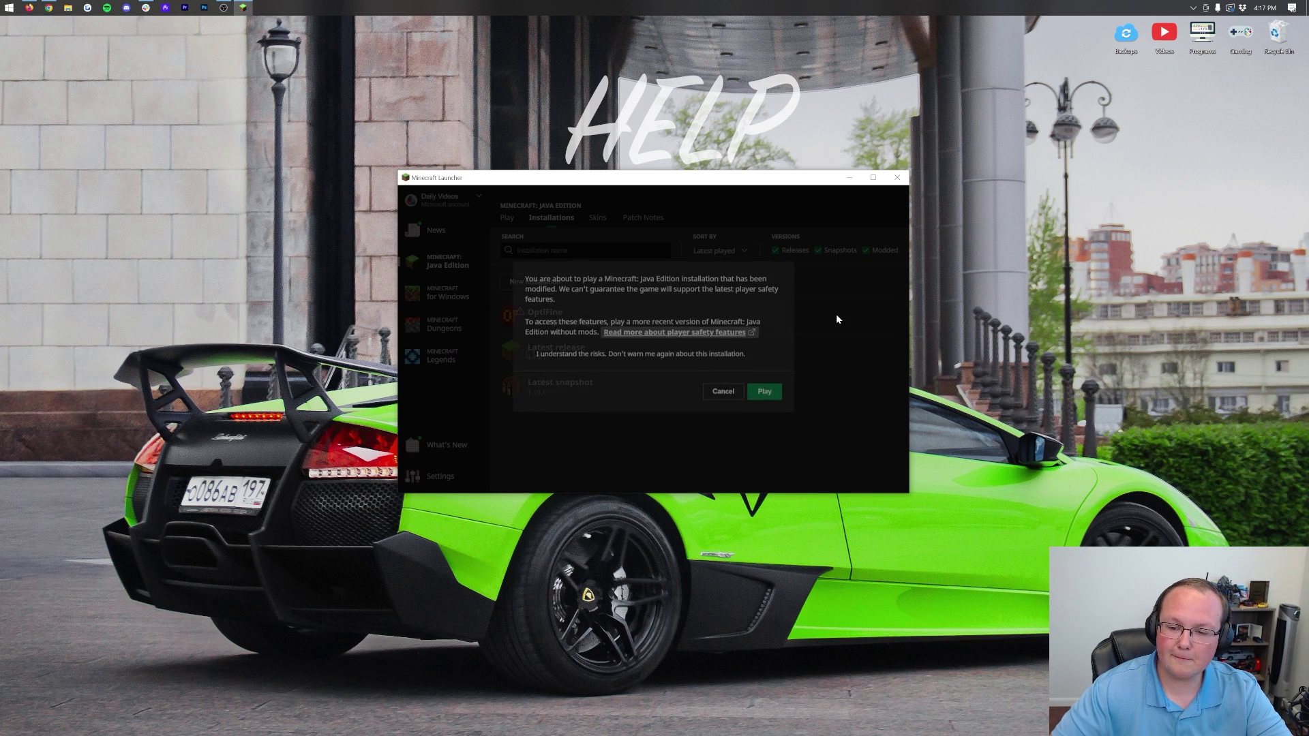
left_click(724, 395)
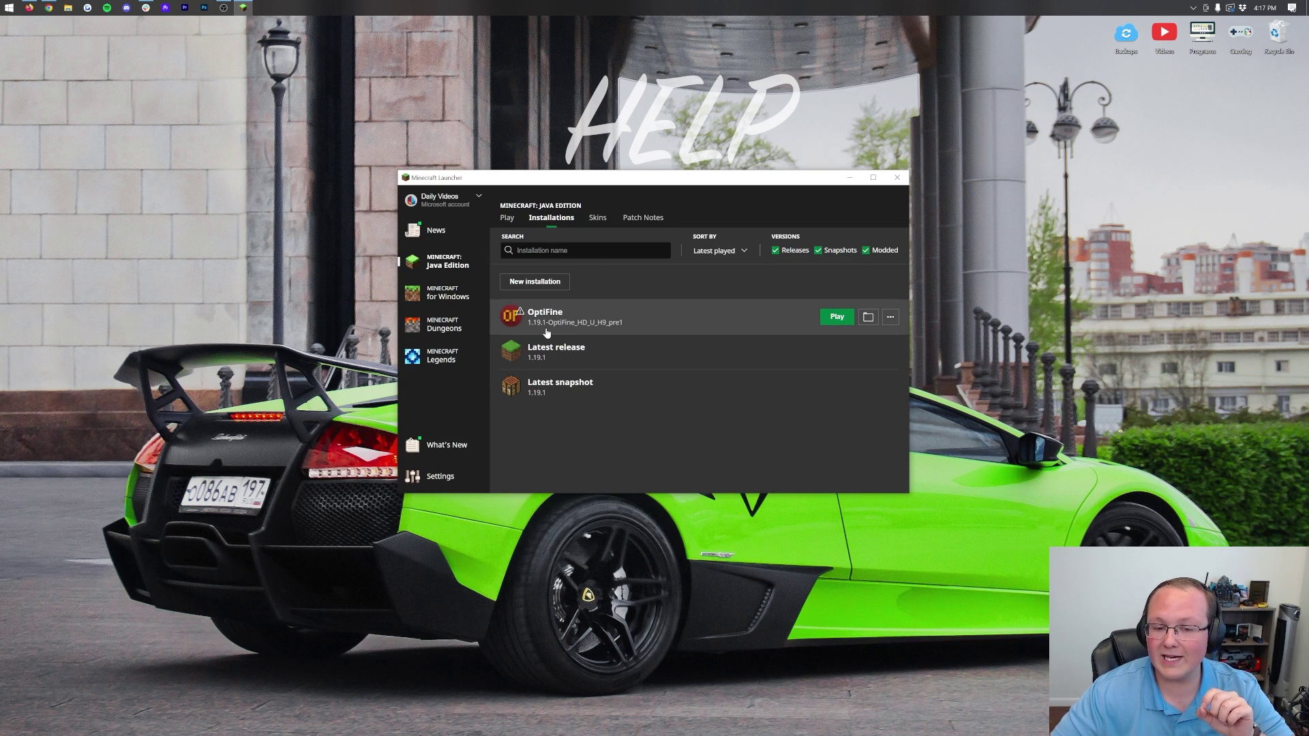
left_click(535, 281)
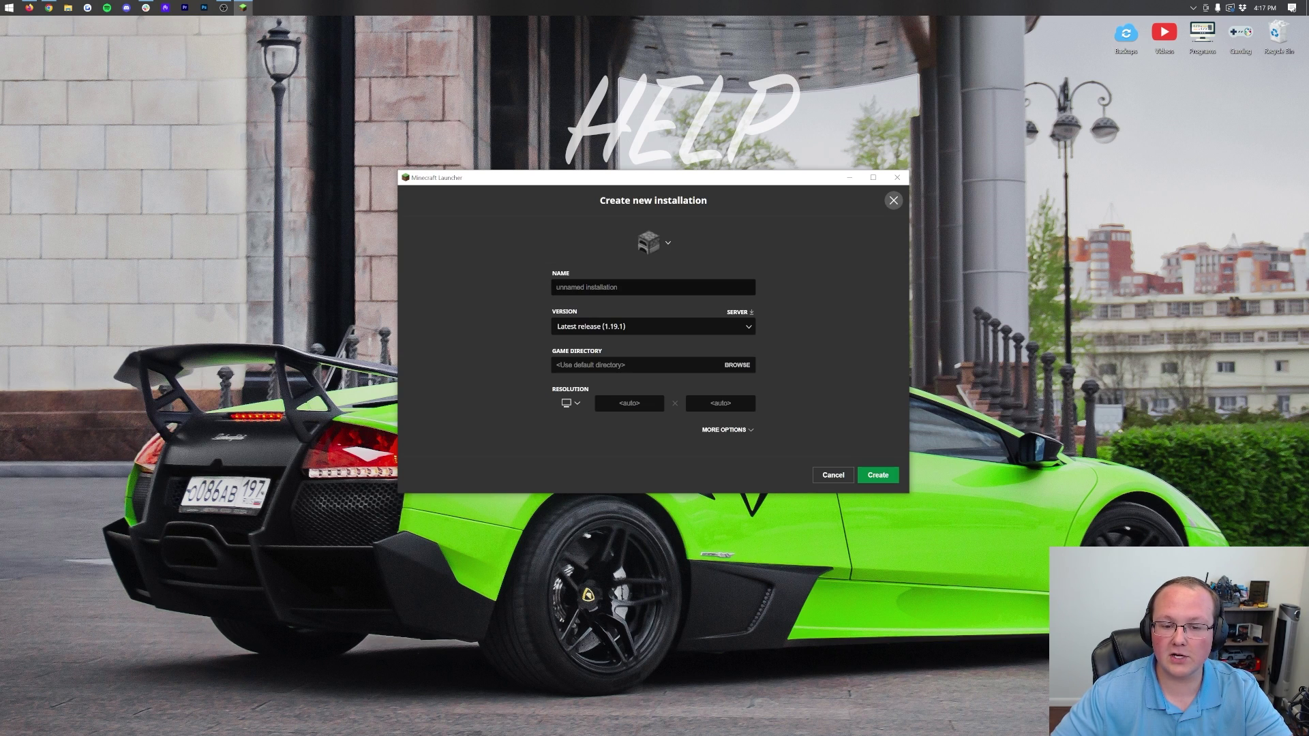
Name the new installation 'OptiFine 1.19.1'.
type("OptiFine 1.19")
key("super")
key("Escape")
left_click(650, 287)
key("ctrl+a")
key("End")
type(".1")
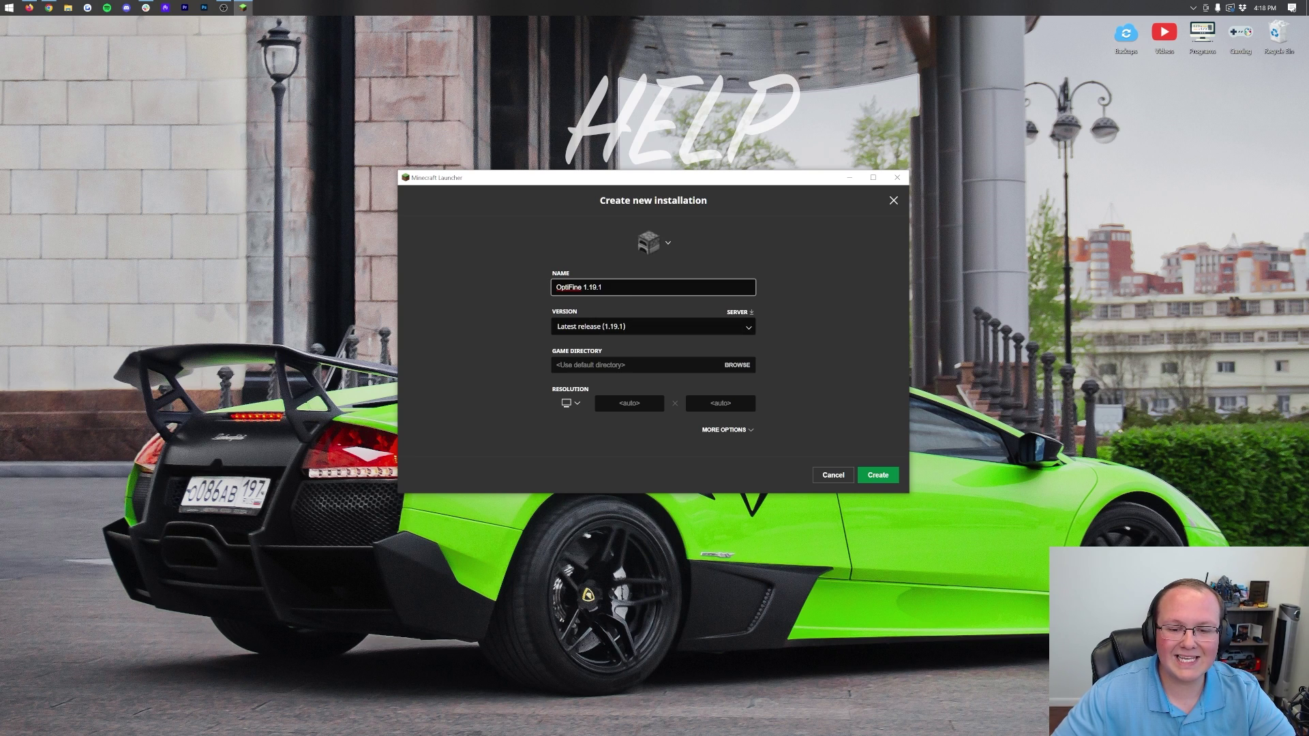
Choose version 1.19.1-OptiFine_HD_U_H9_pre1 and 1920 × 1080 resolution, then create the installation.
left_click(651, 326)
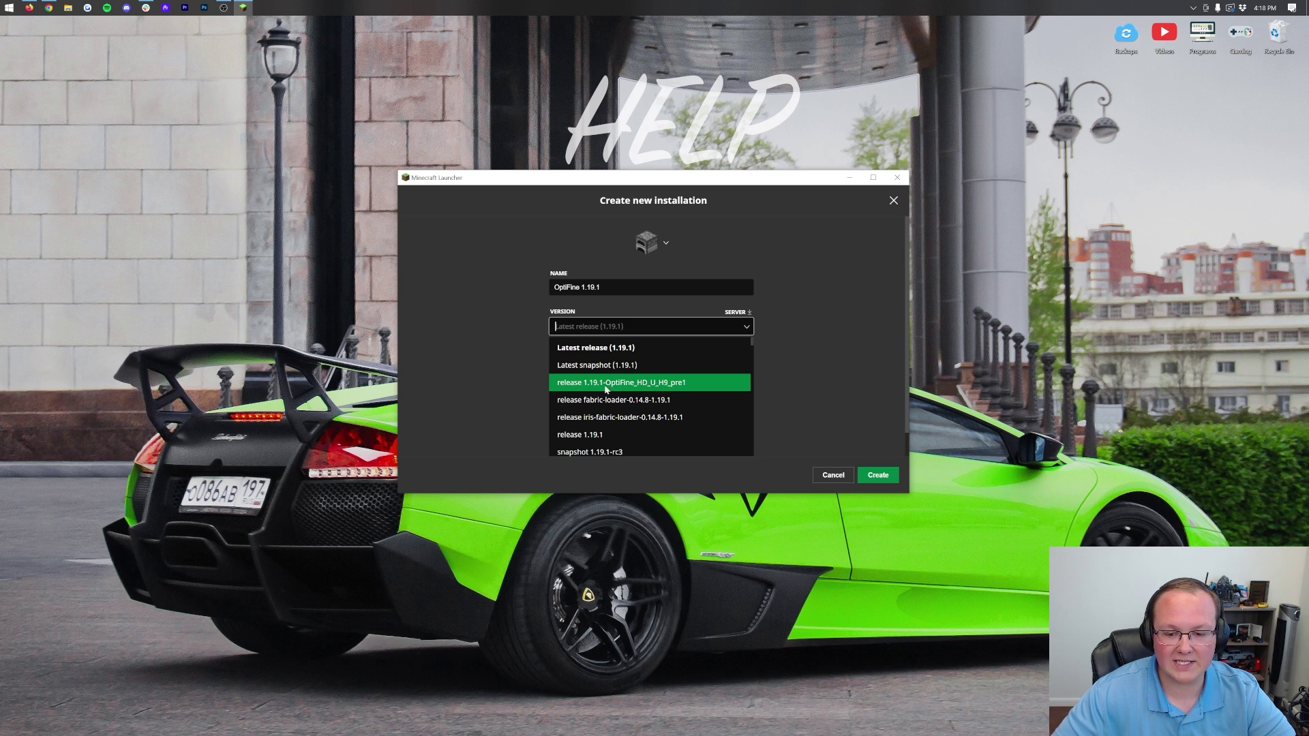
scroll(597, 382, "down", 3)
scroll(597, 381, "up", 3)
left_click(649, 386)
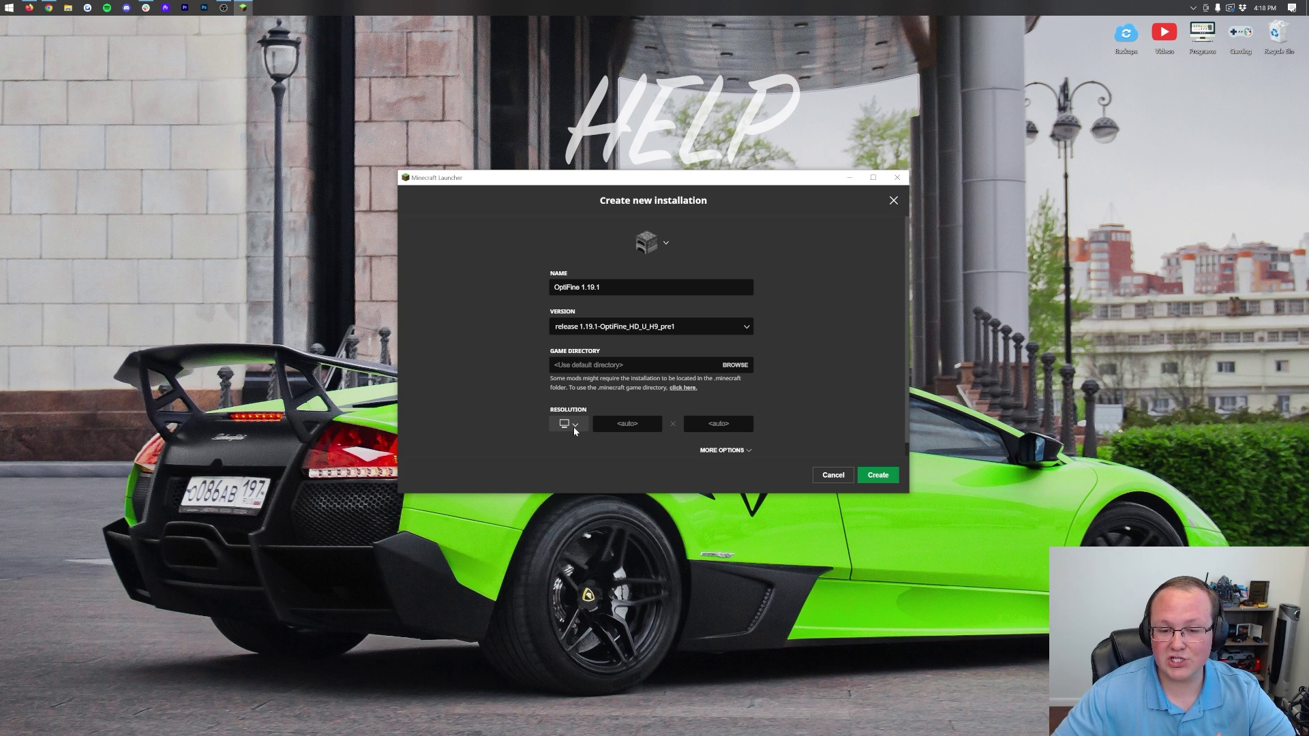
left_click(573, 427)
left_click(583, 389)
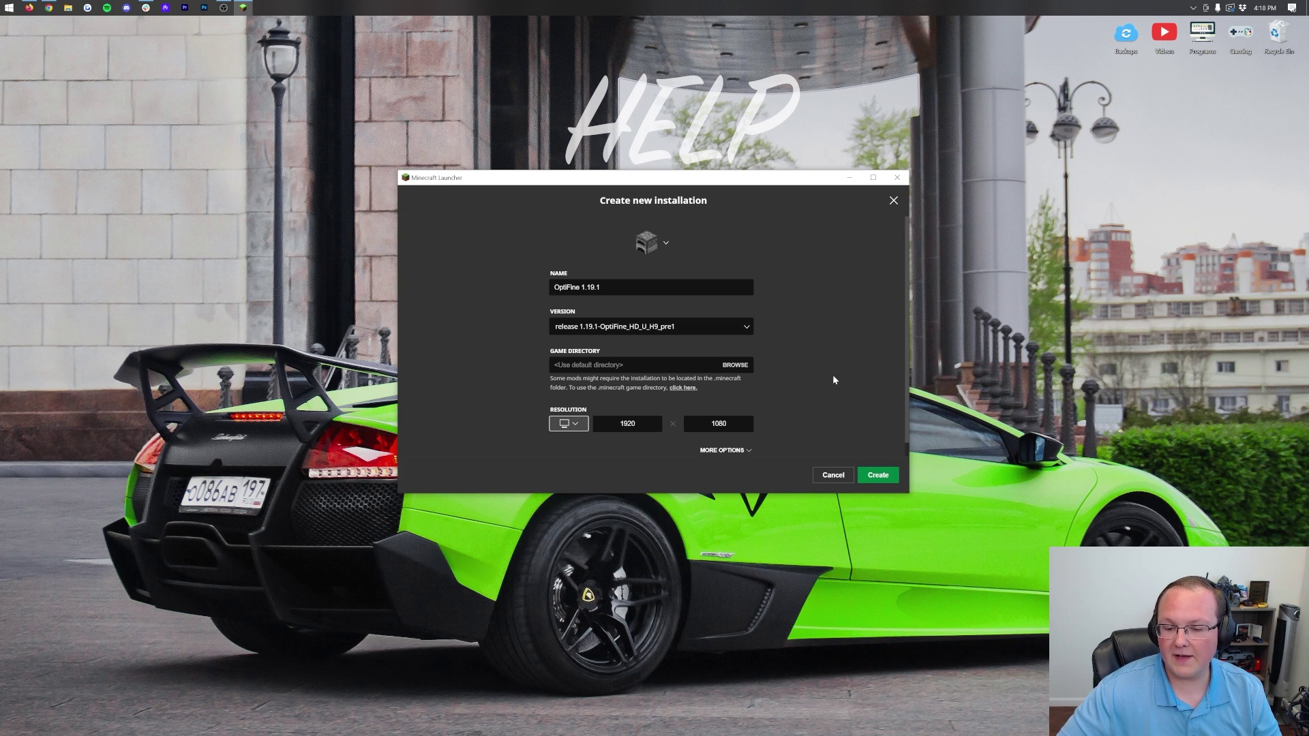
left_click(871, 477)
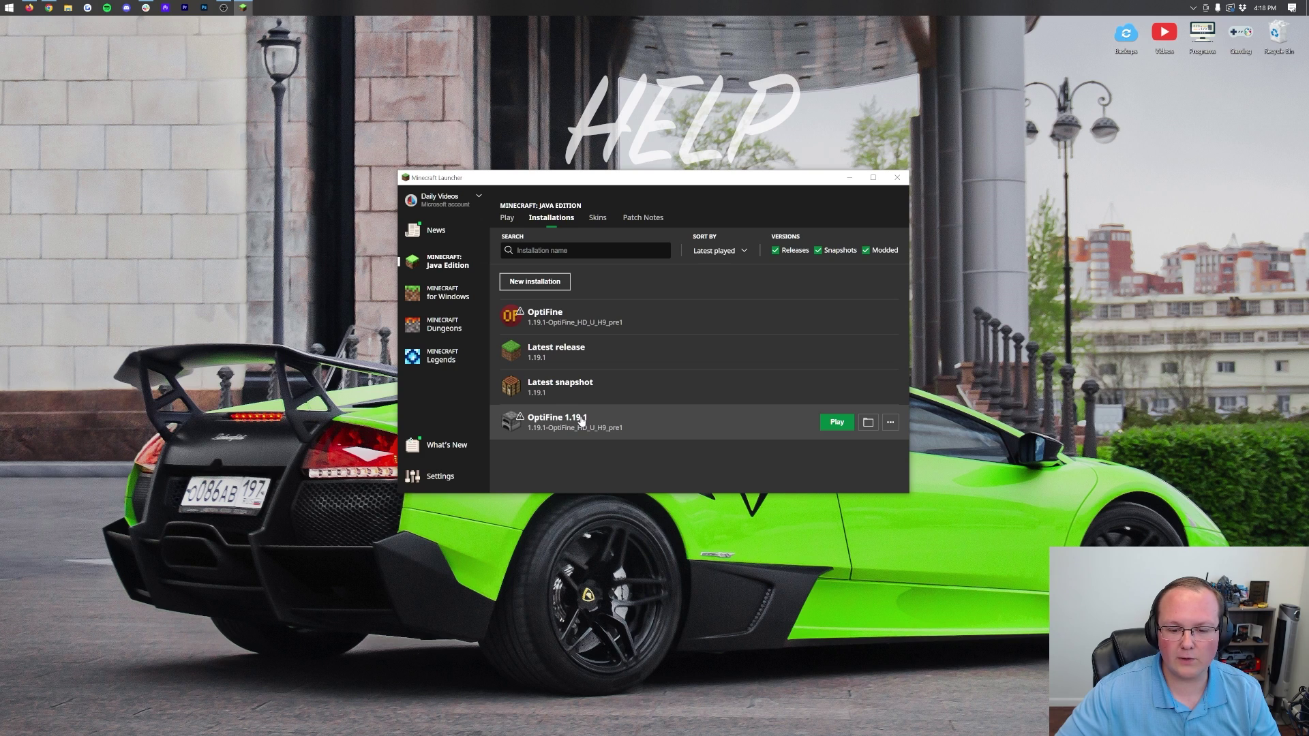
Play the OptiFine 1.19.1 installation, accepting the modded-installation warning.
left_click(832, 420)
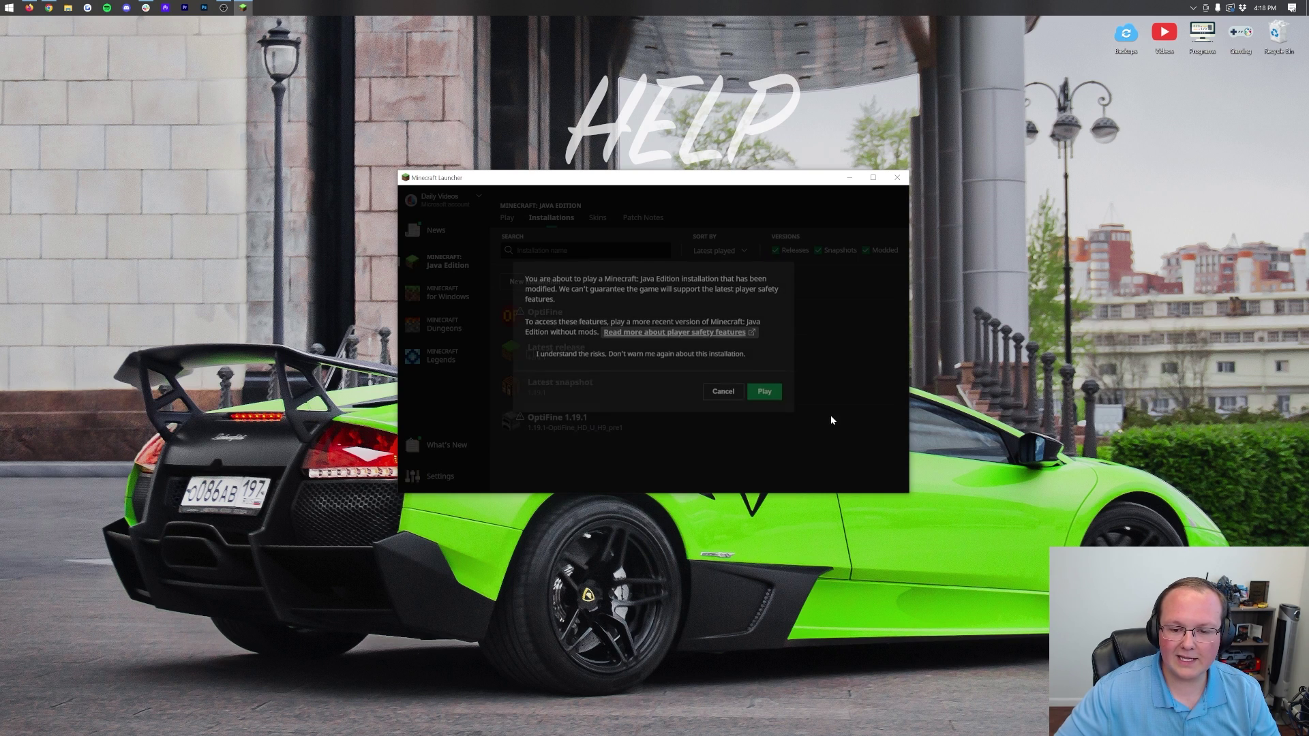
left_click(764, 395)
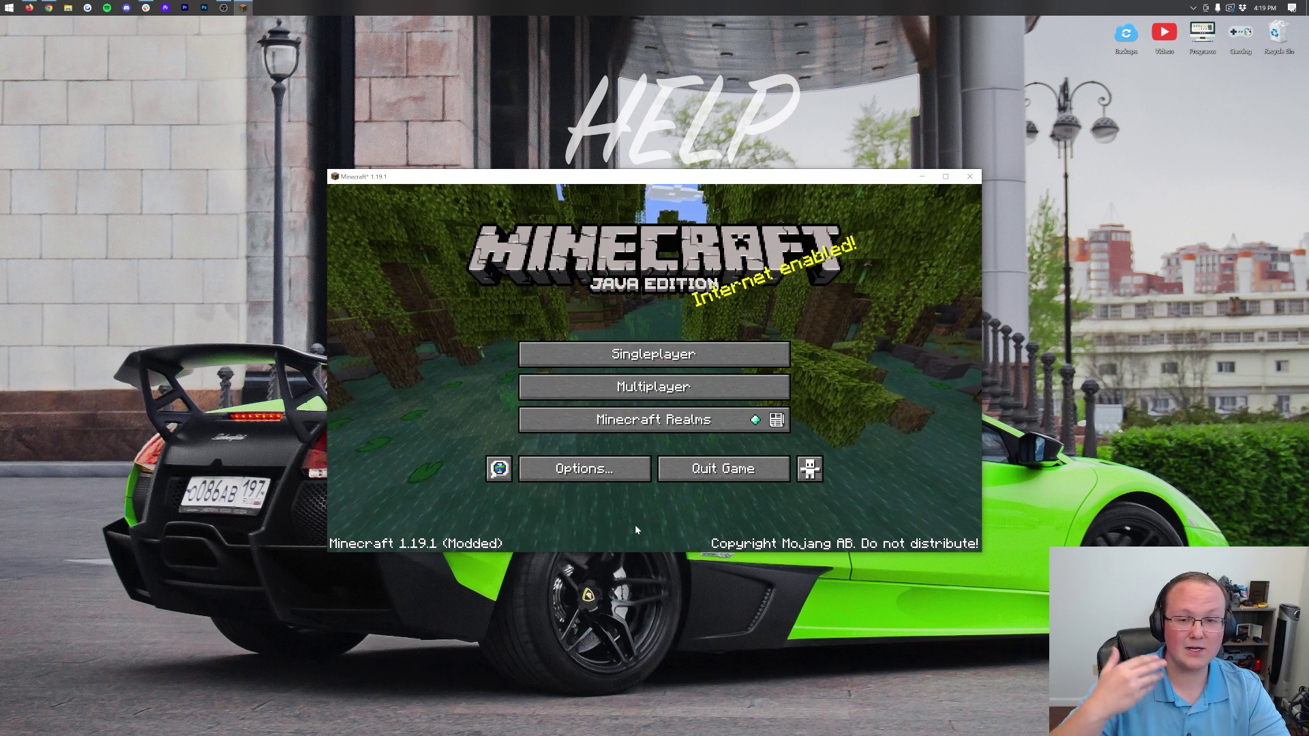
Review the Performance settings, then lower Render Distance to 16 chunks in Video Settings.
left_click(622, 468)
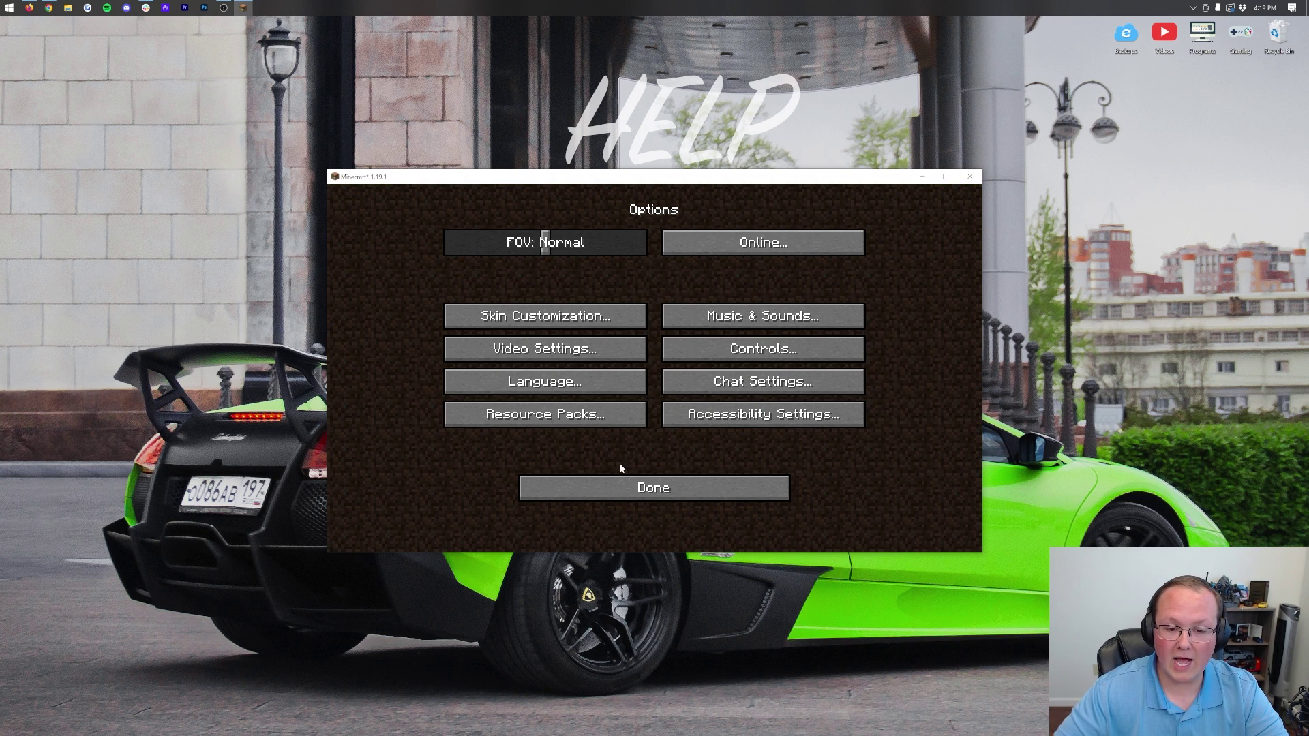
left_click(571, 354)
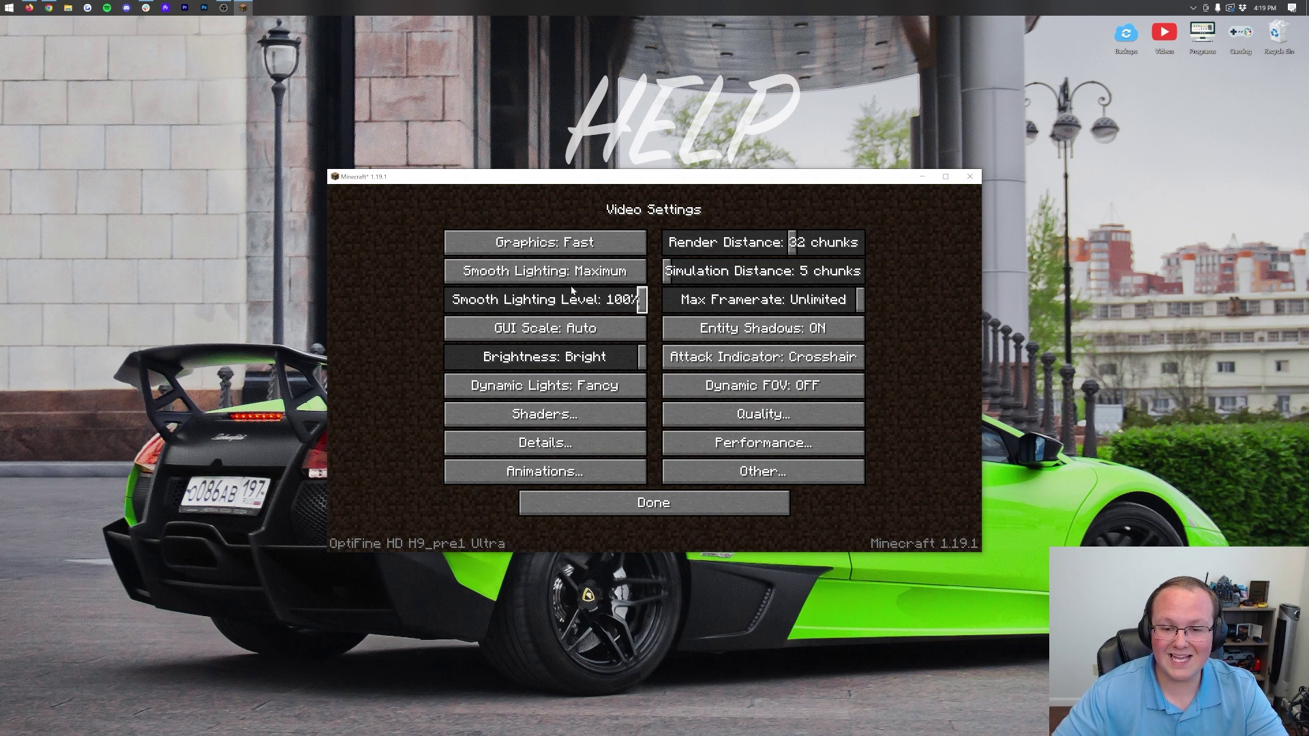
mouse_move(576, 311)
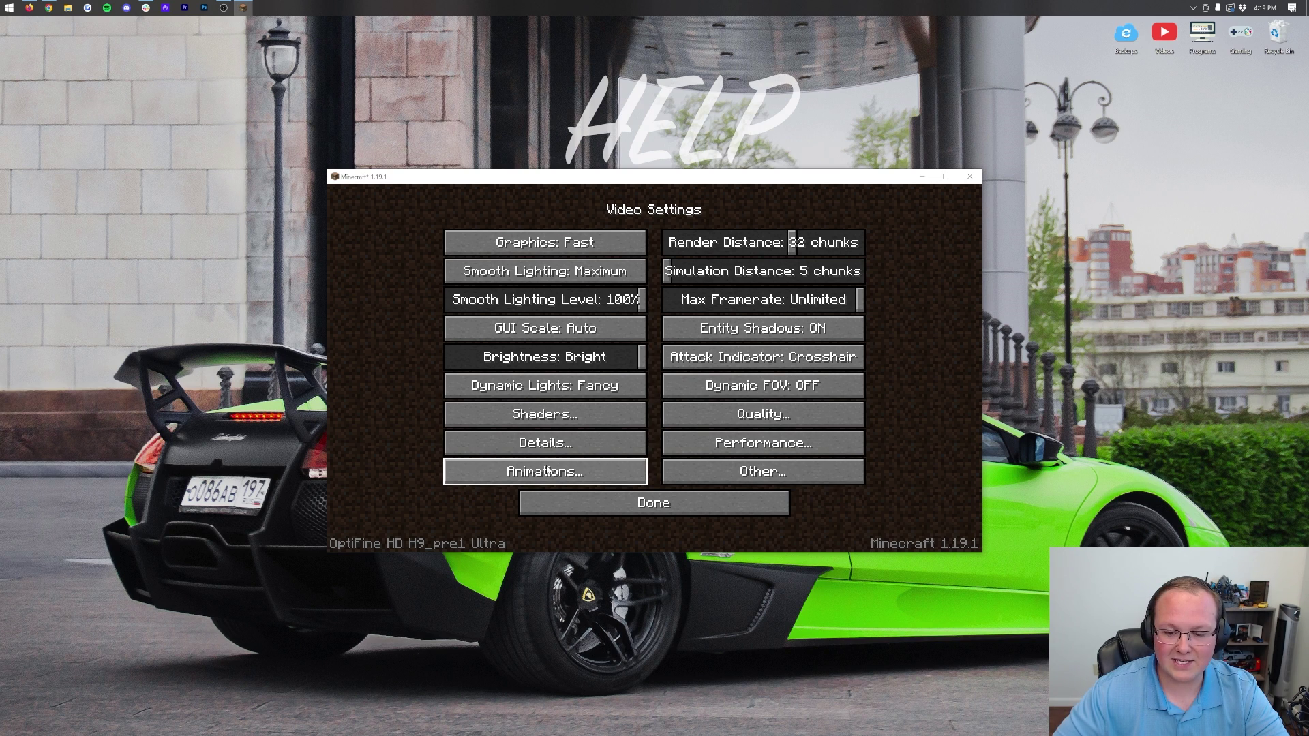
left_click(712, 453)
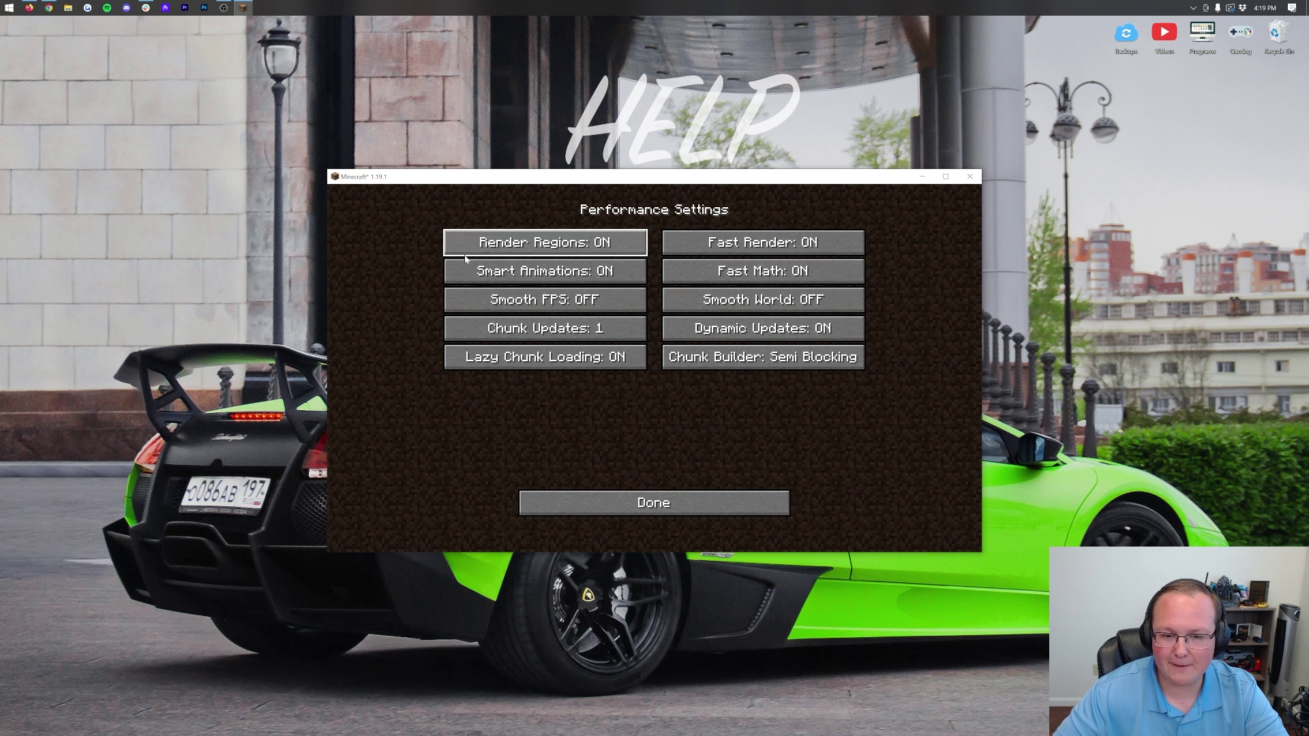
left_click(656, 502)
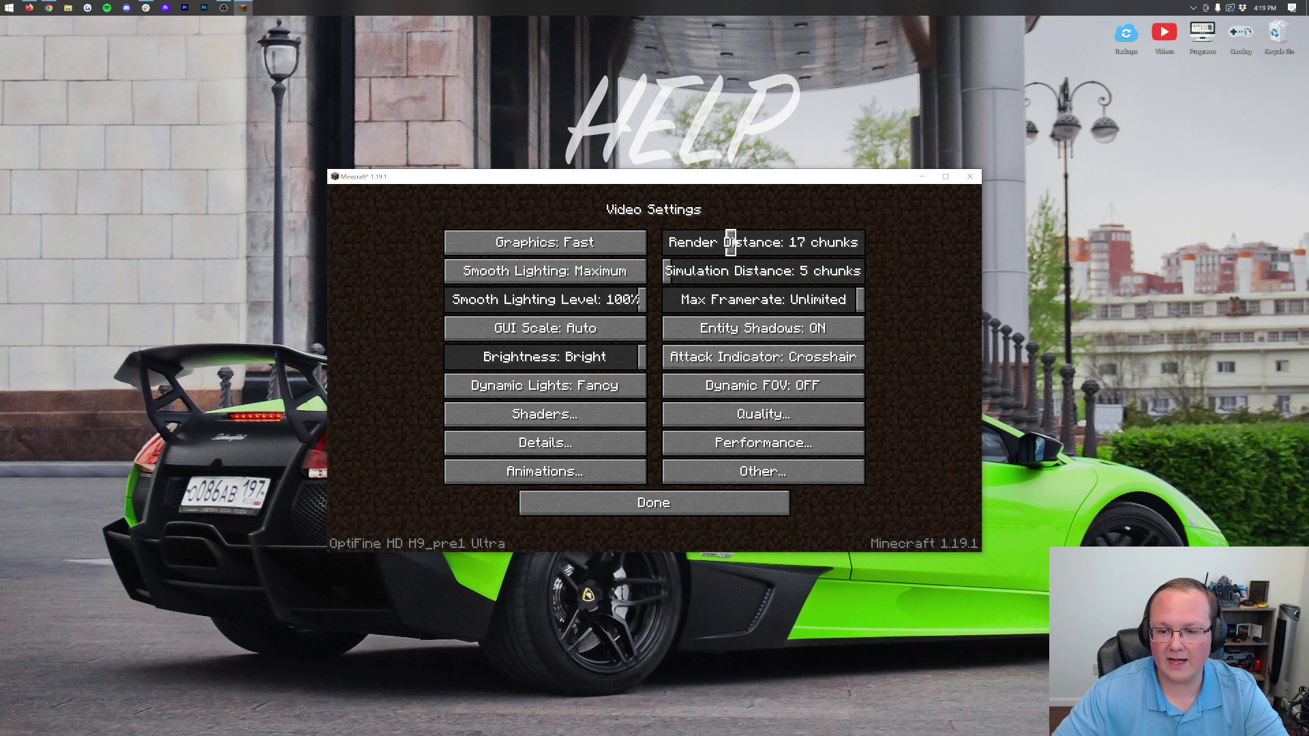
left_click_drag(729, 242, 727, 242)
left_click(704, 503)
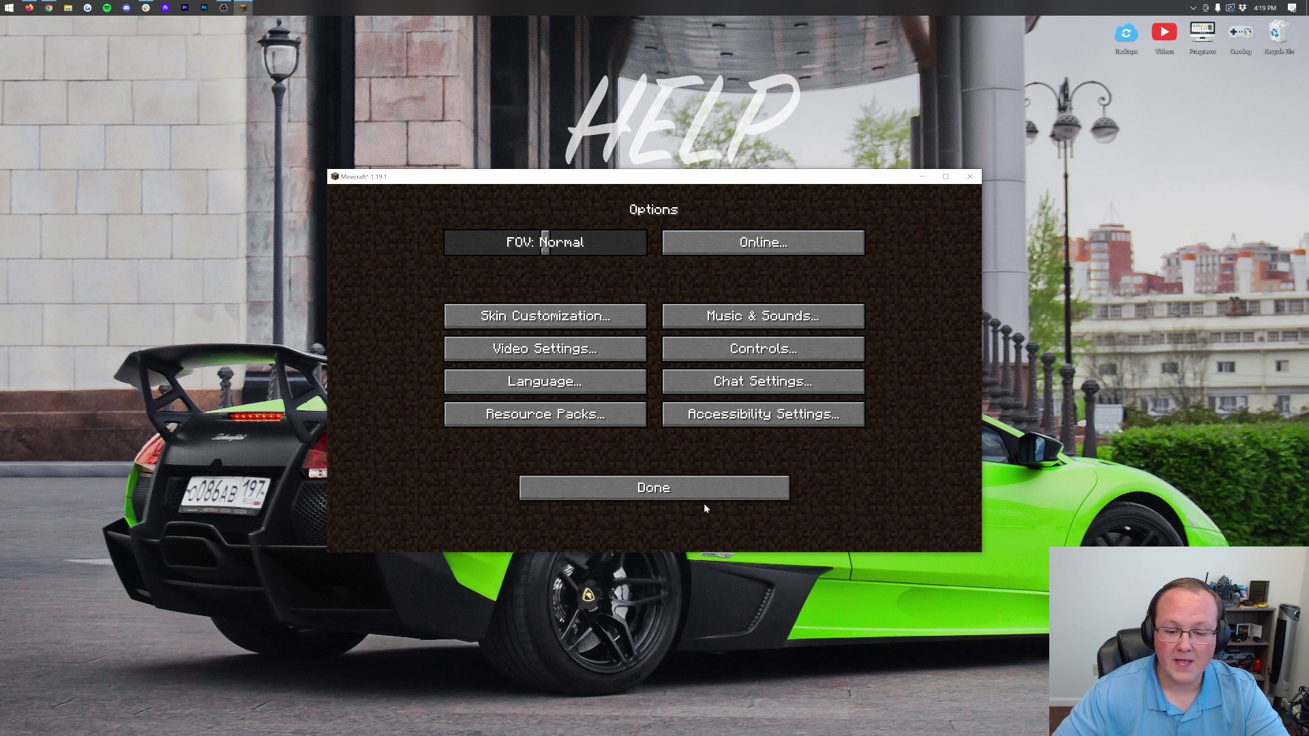
Return to the title screen and load the first saved singleplayer world.
left_click(705, 489)
left_click(651, 352)
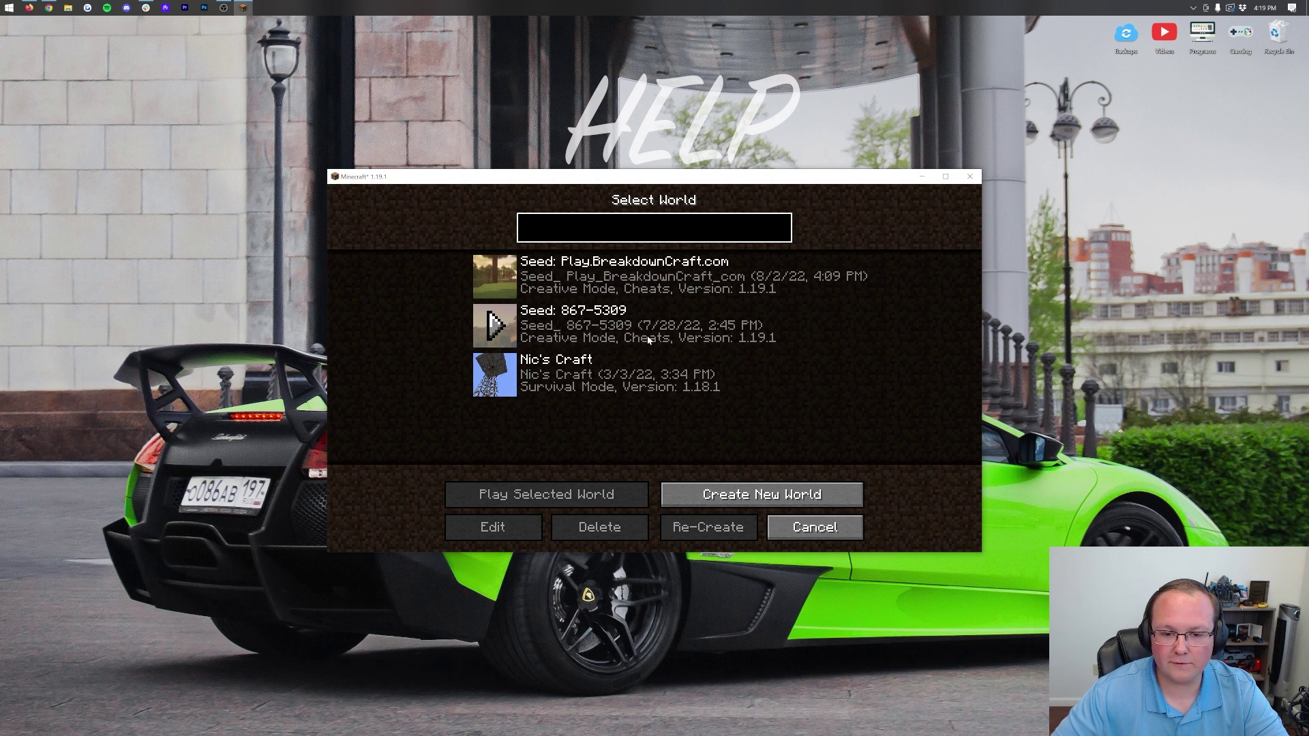
double_click(624, 280)
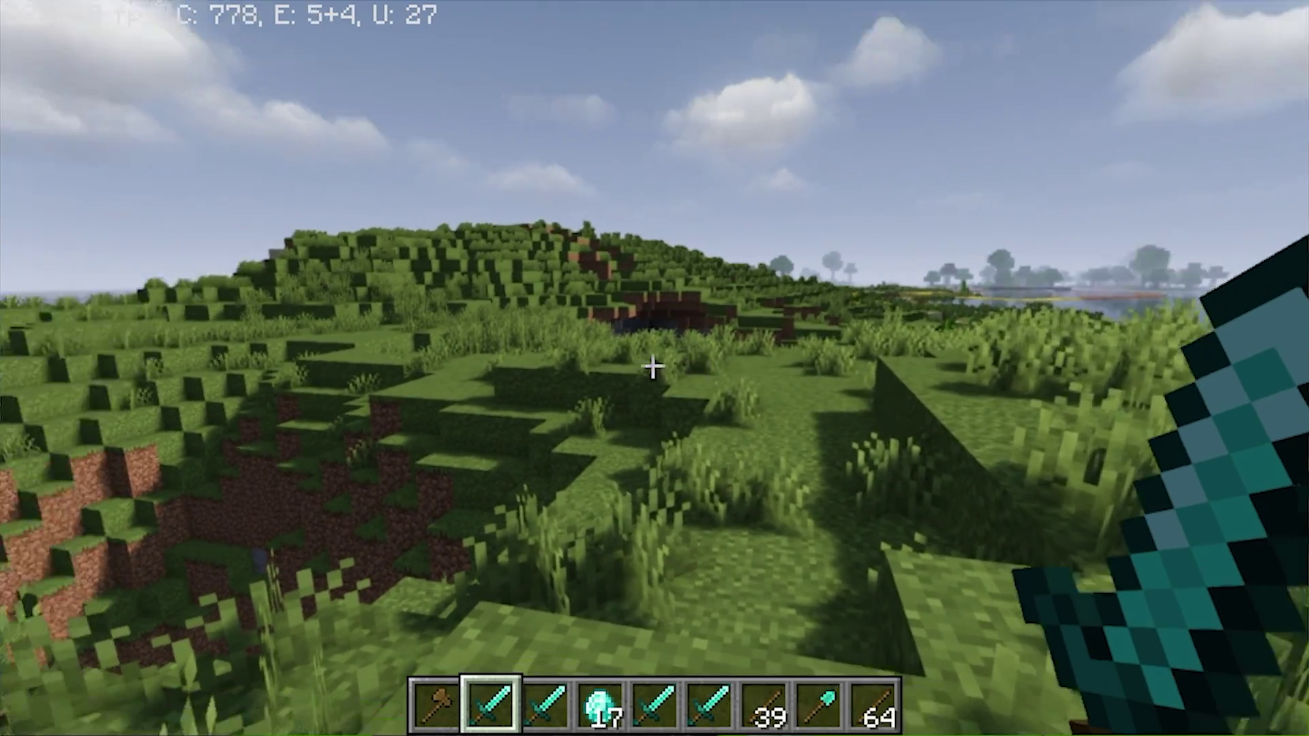
Browse the shader pack list under Video Settings and return to the world unchanged.
key("Escape")
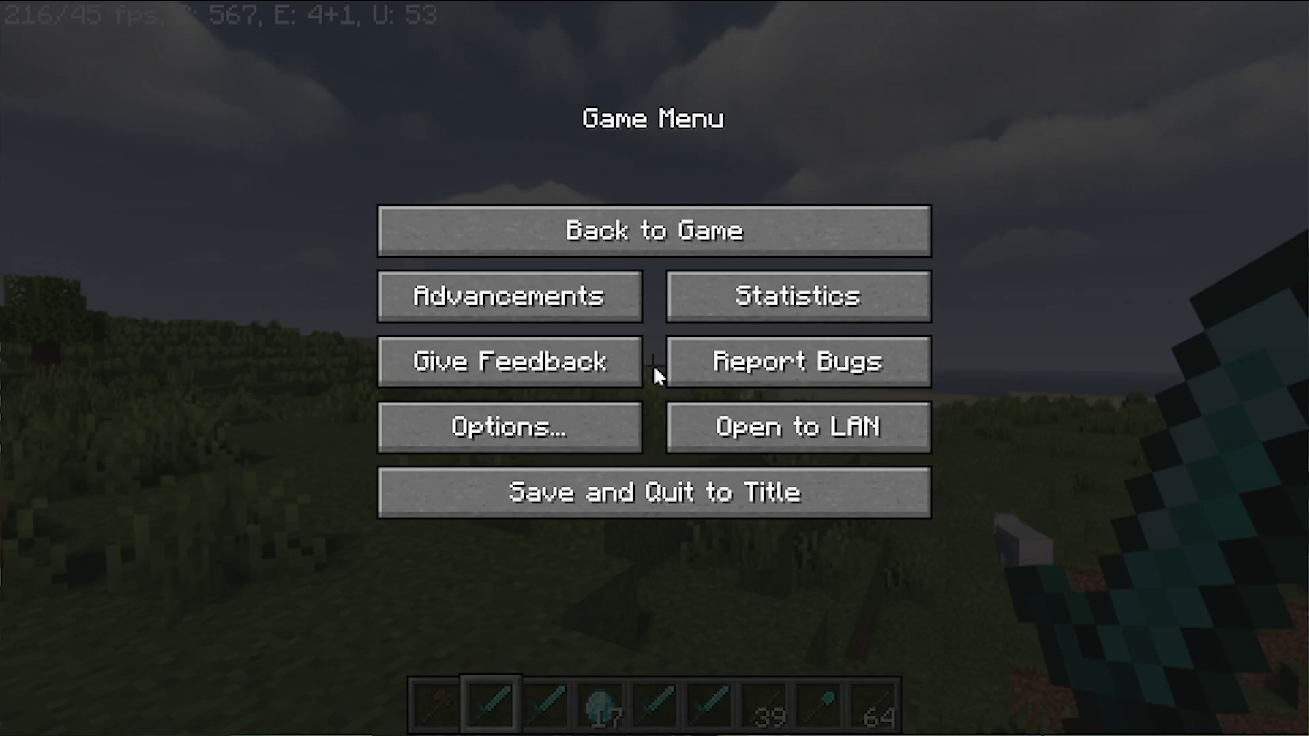
left_click(557, 439)
left_click(432, 327)
left_click(437, 459)
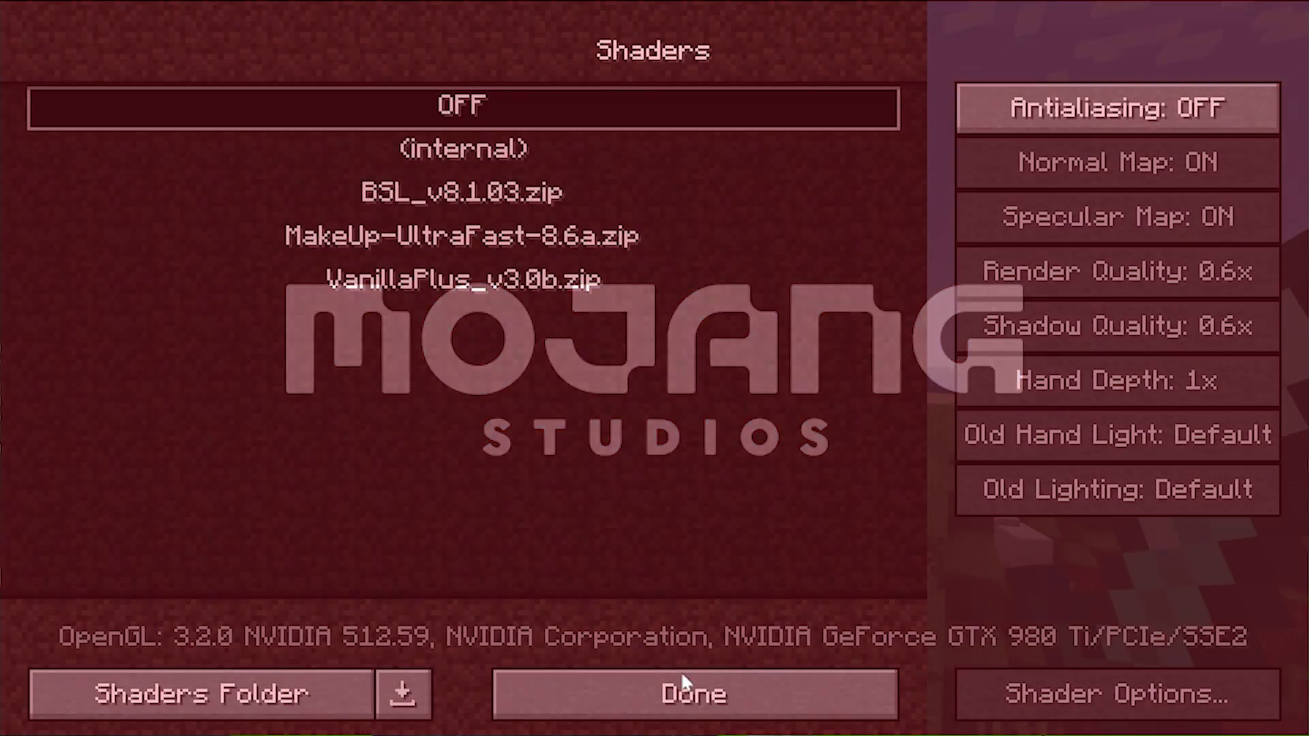
left_click(680, 670)
key("Escape")
key("Escape")
key("Escape")
Walk across the grassland toward the tree, beach and cow, then pause into Options.
key("w")
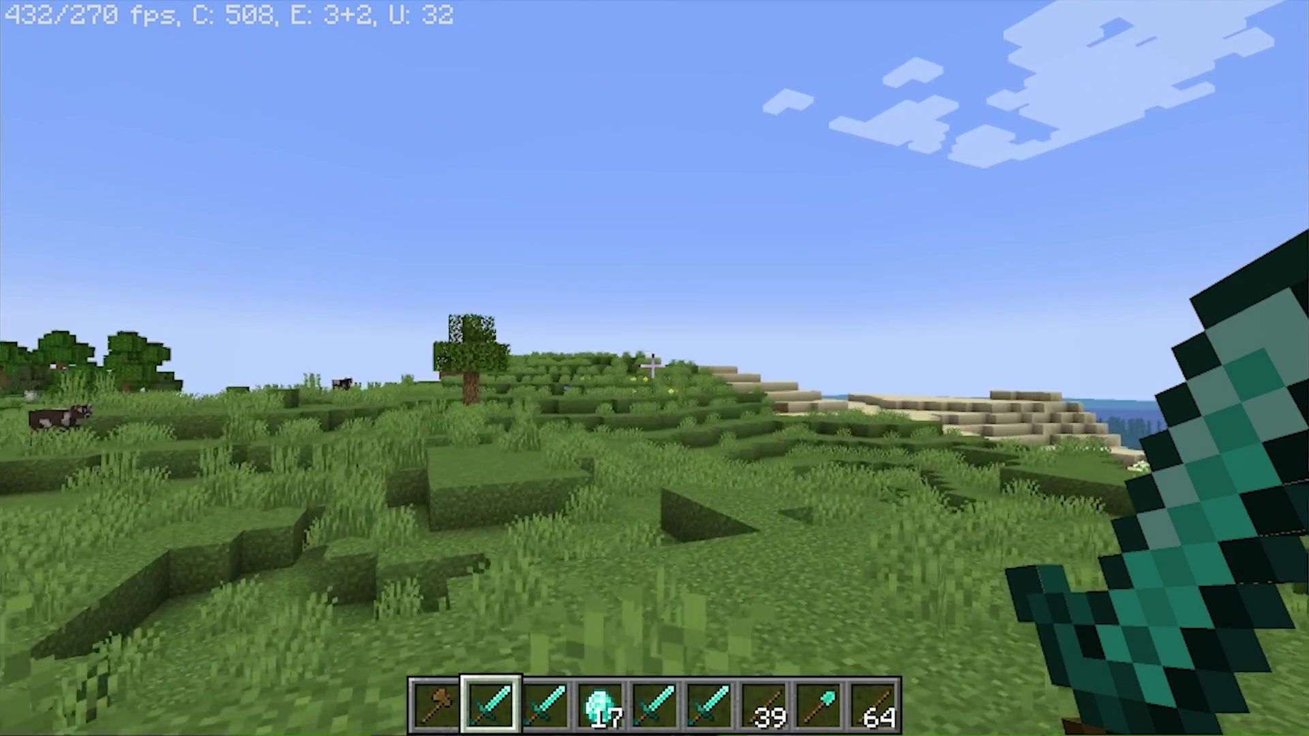
key("w")
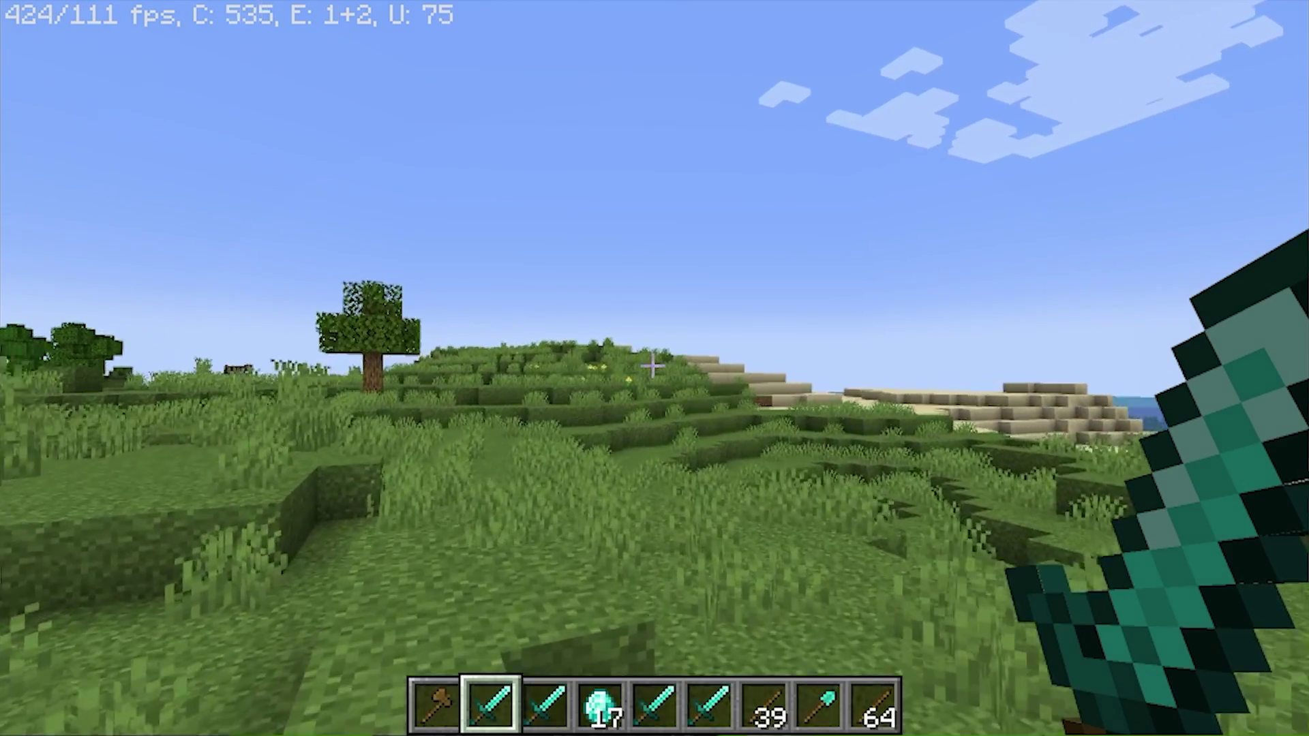
key("w")
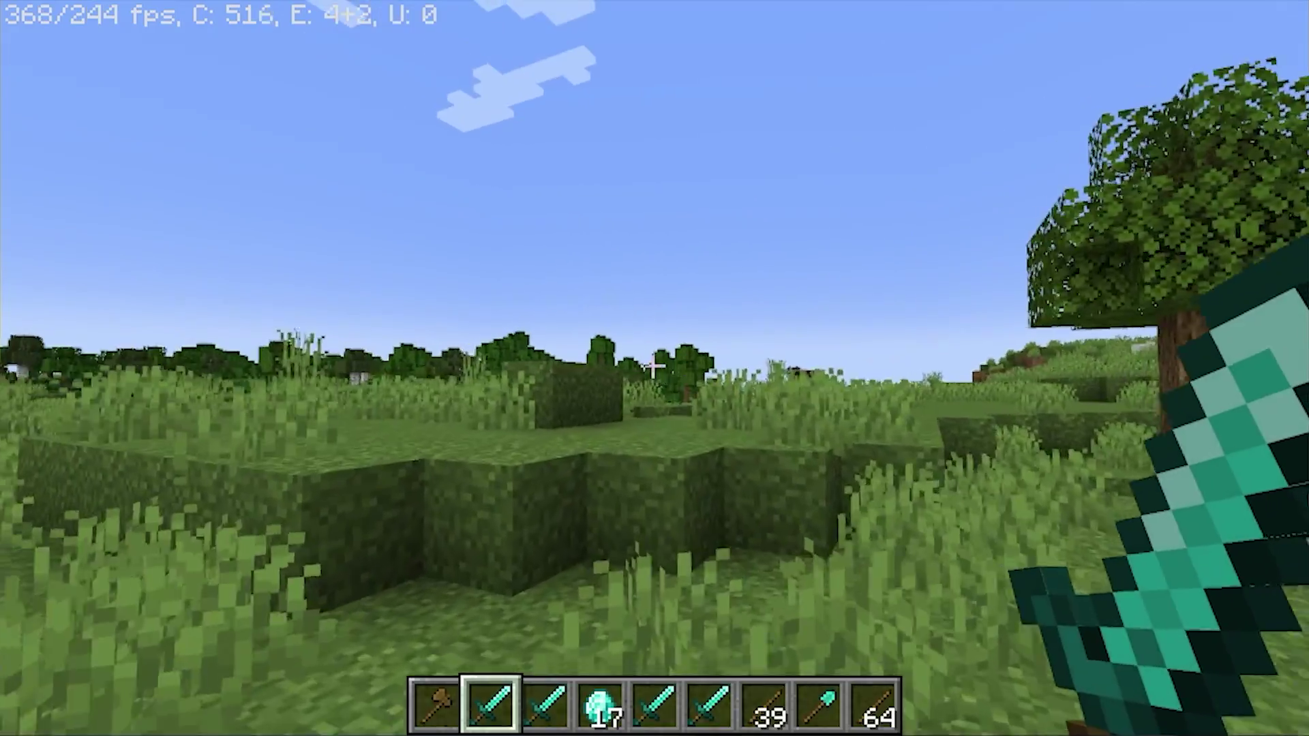
key("w")
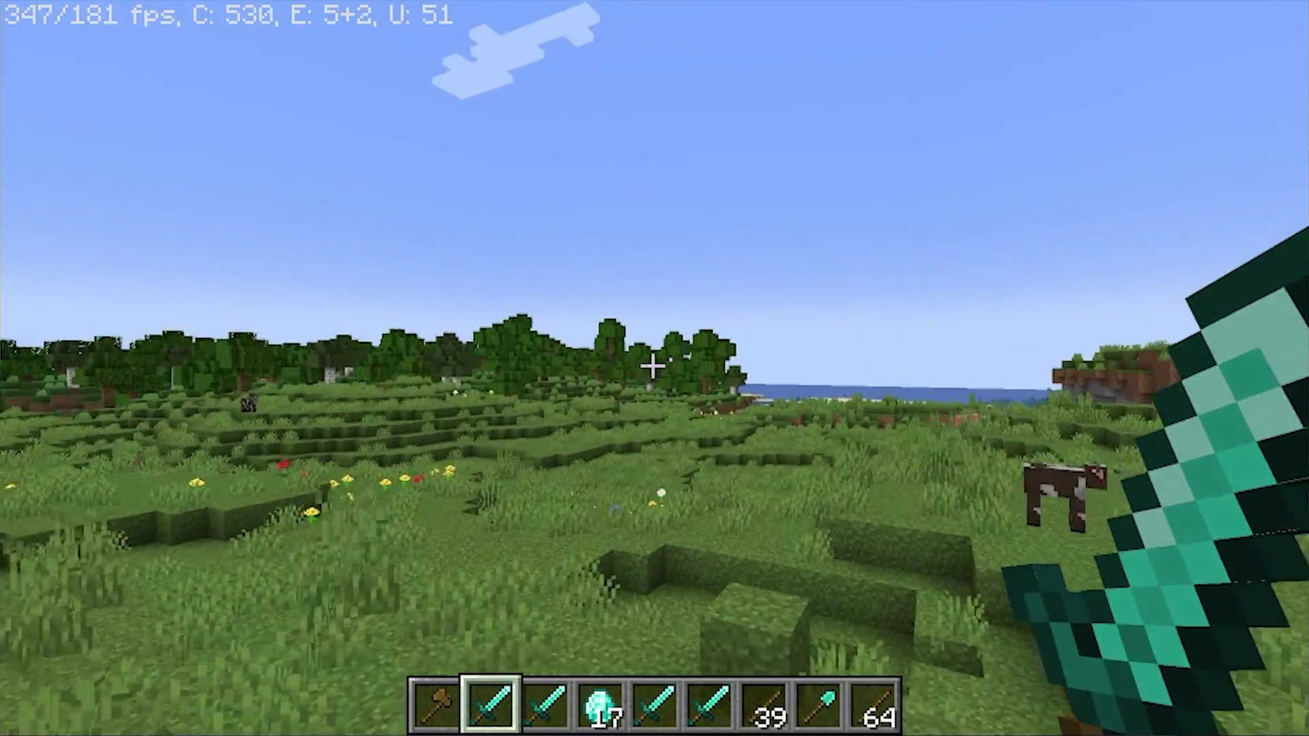
key("w")
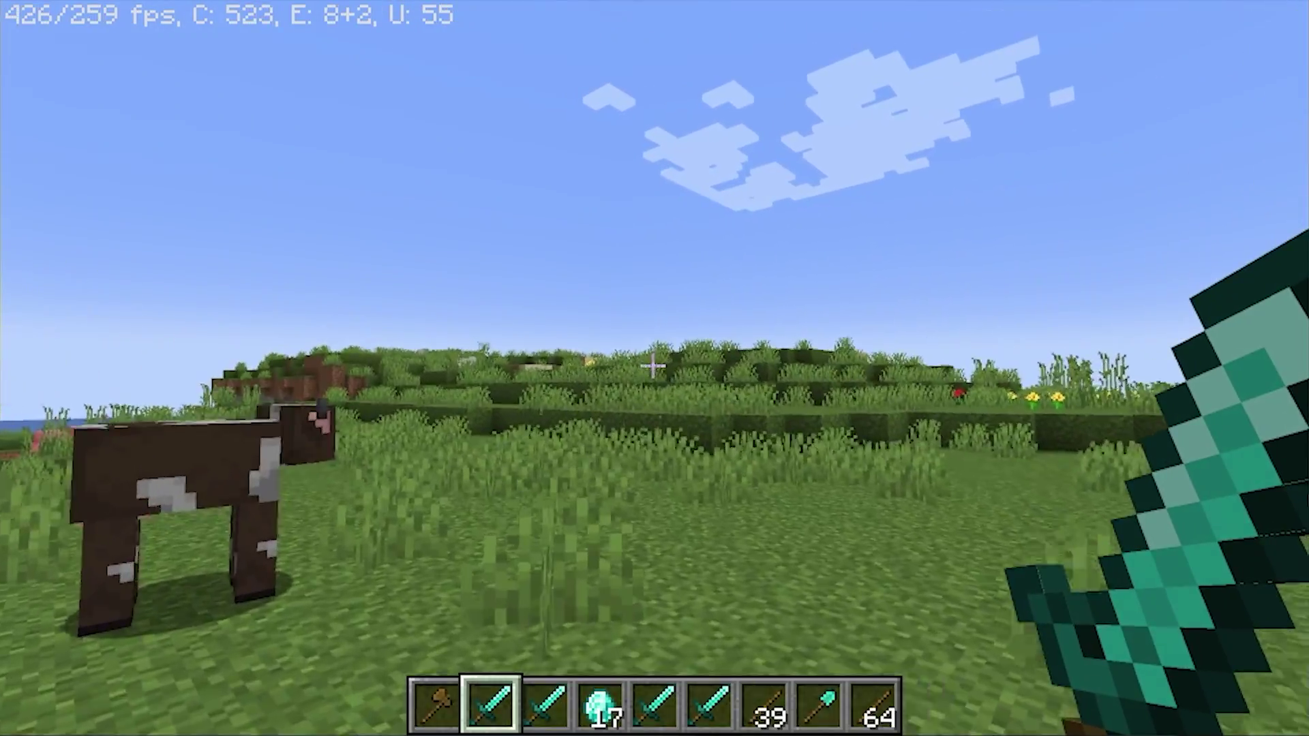
key("w")
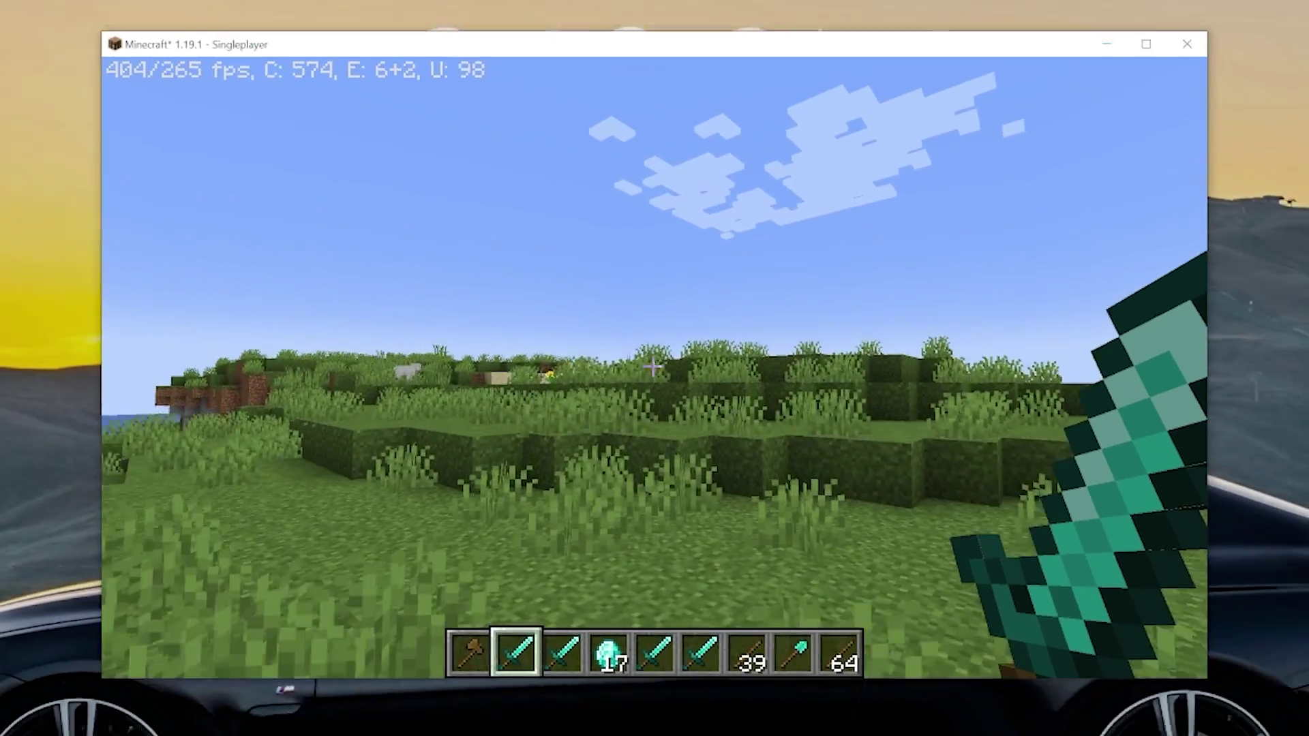
key("Escape")
left_click(609, 387)
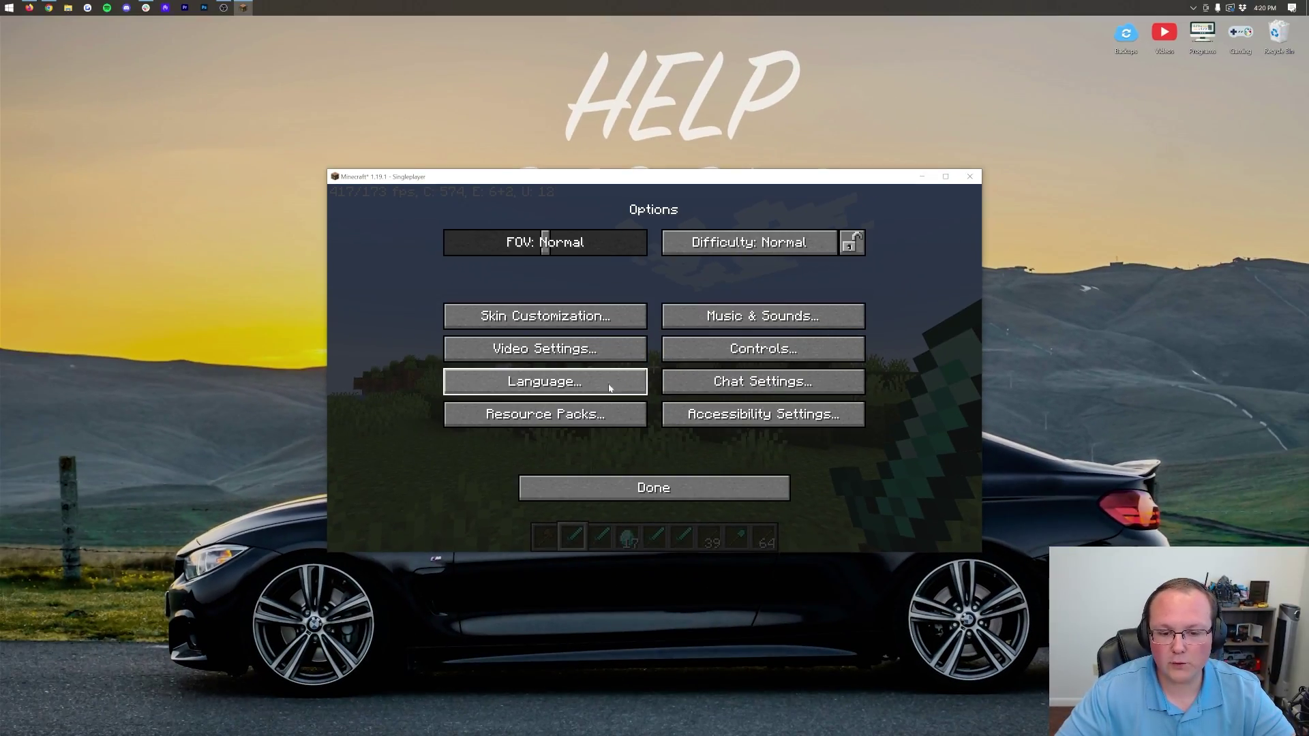
Enable the MakeUp-UltraFast-8.6a.zip shader pack from Video Settings > Shaders.
left_click(565, 349)
left_click(547, 413)
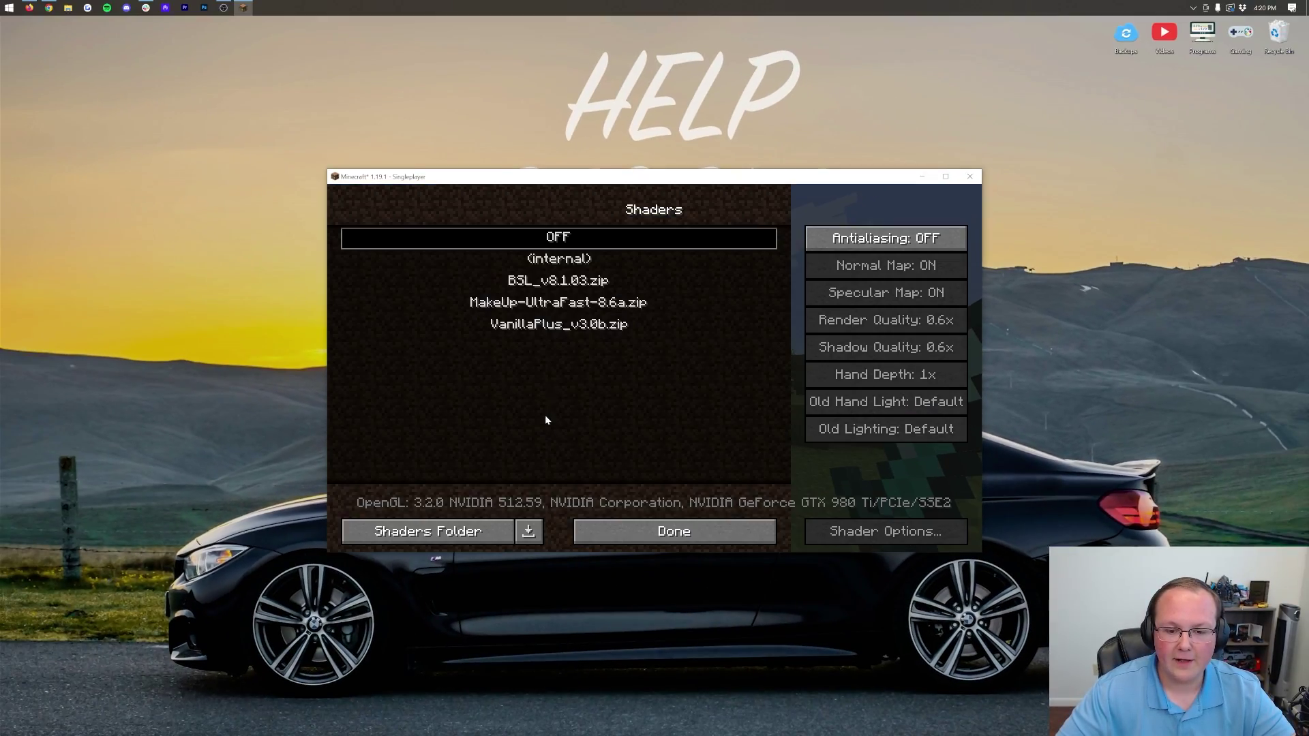
left_click(549, 299)
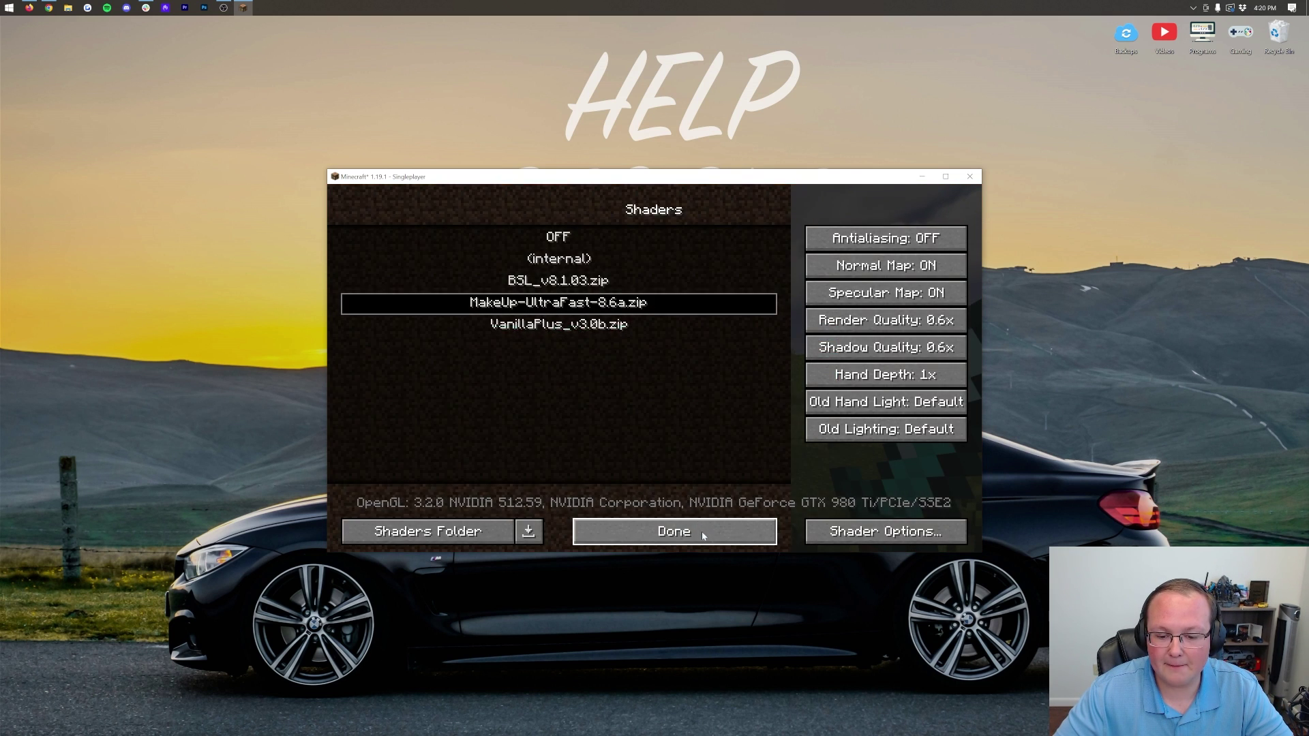
left_click(697, 523)
Walk over the raised edge, sand and grassy hill to preview the shaded world.
key("w")
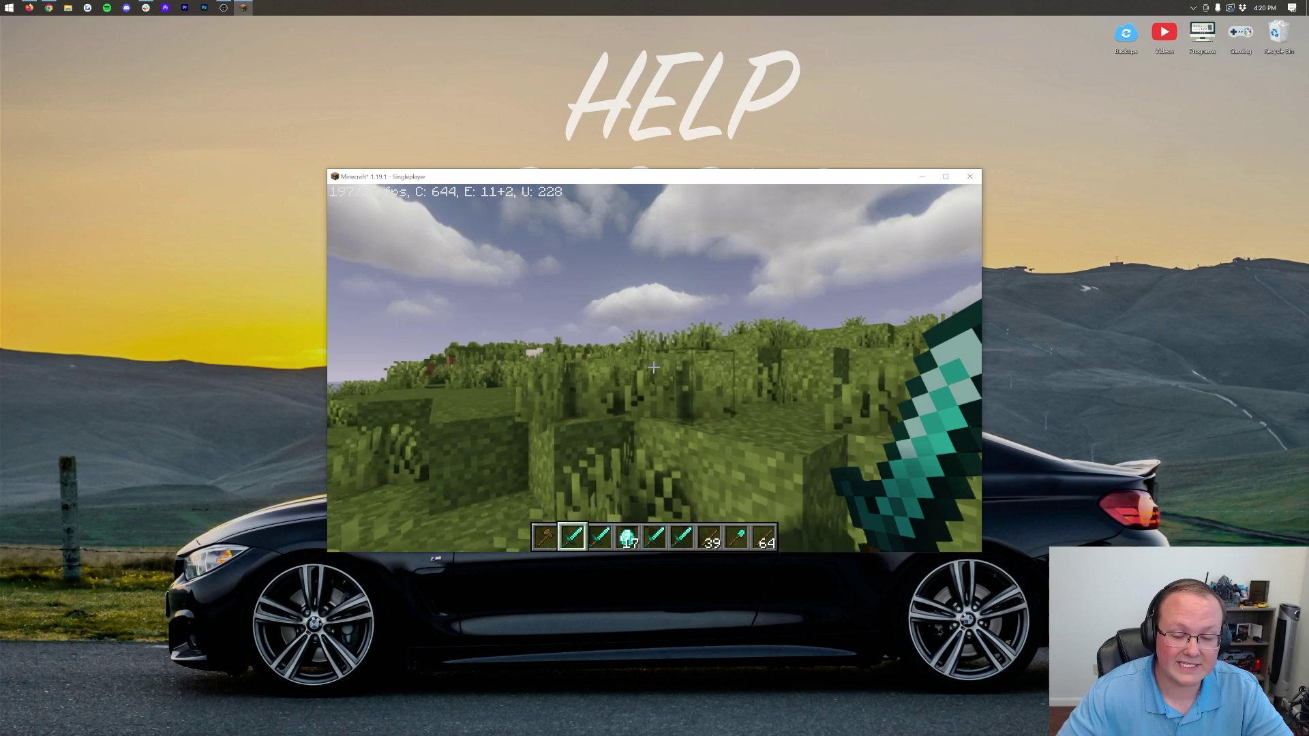
key("w")
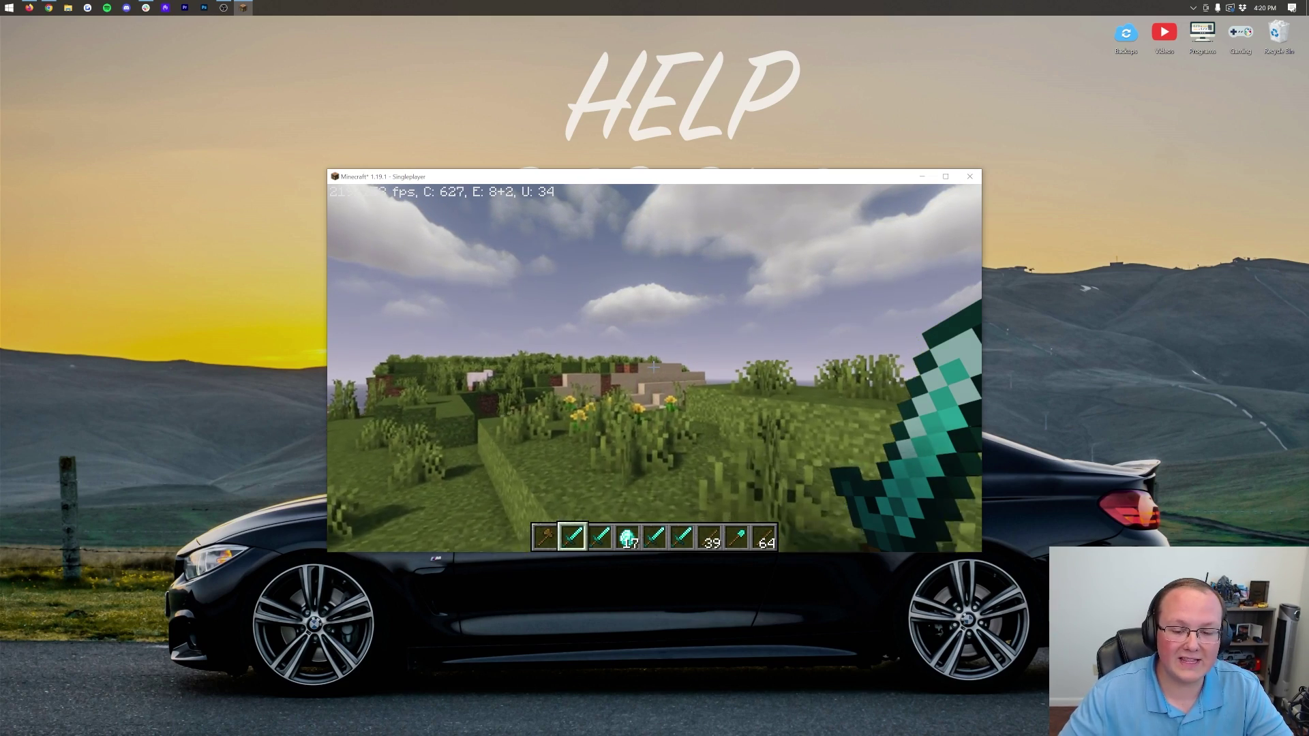
key("w")
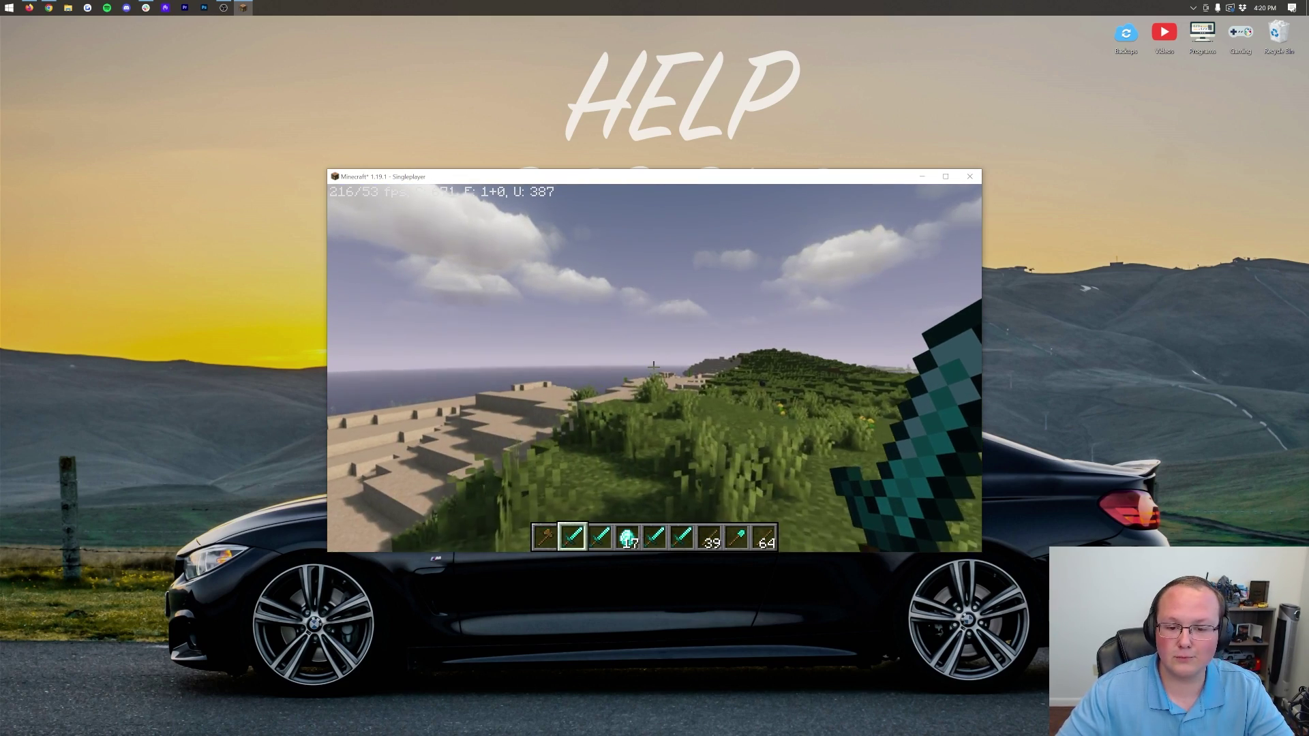
key("w")
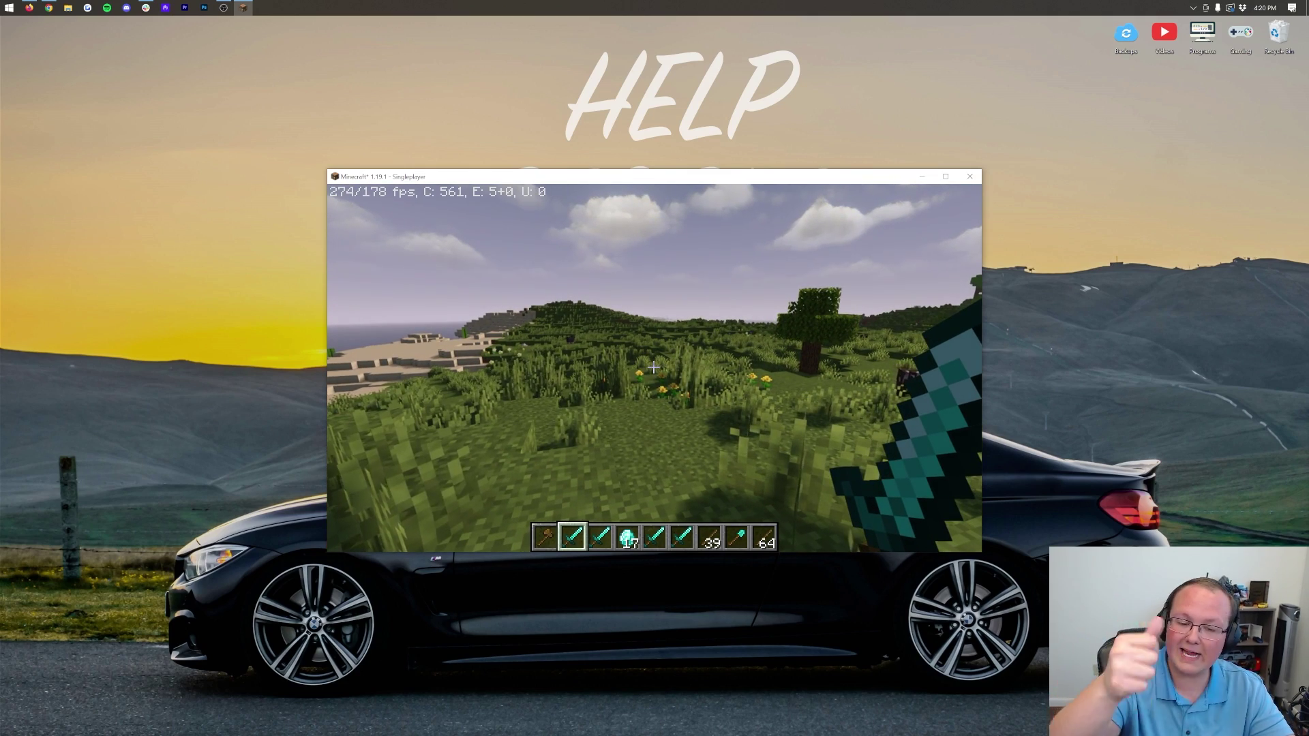
key("w")
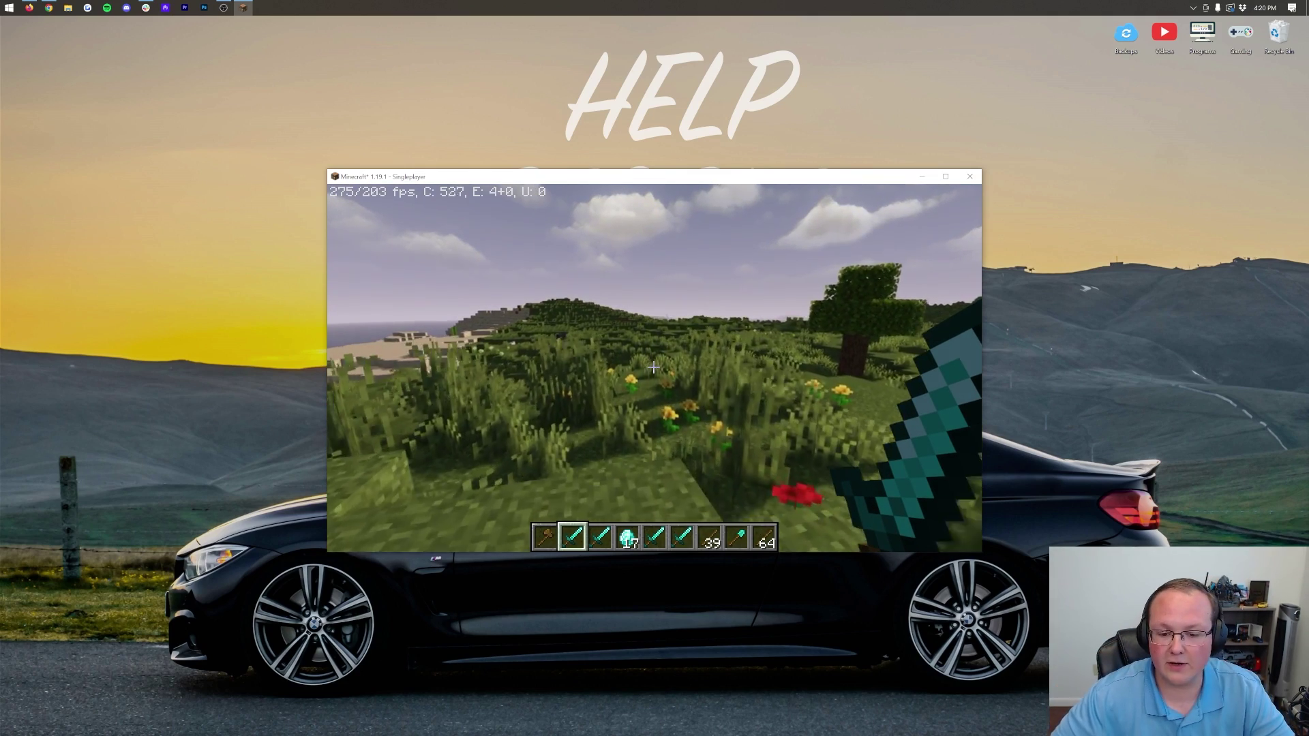